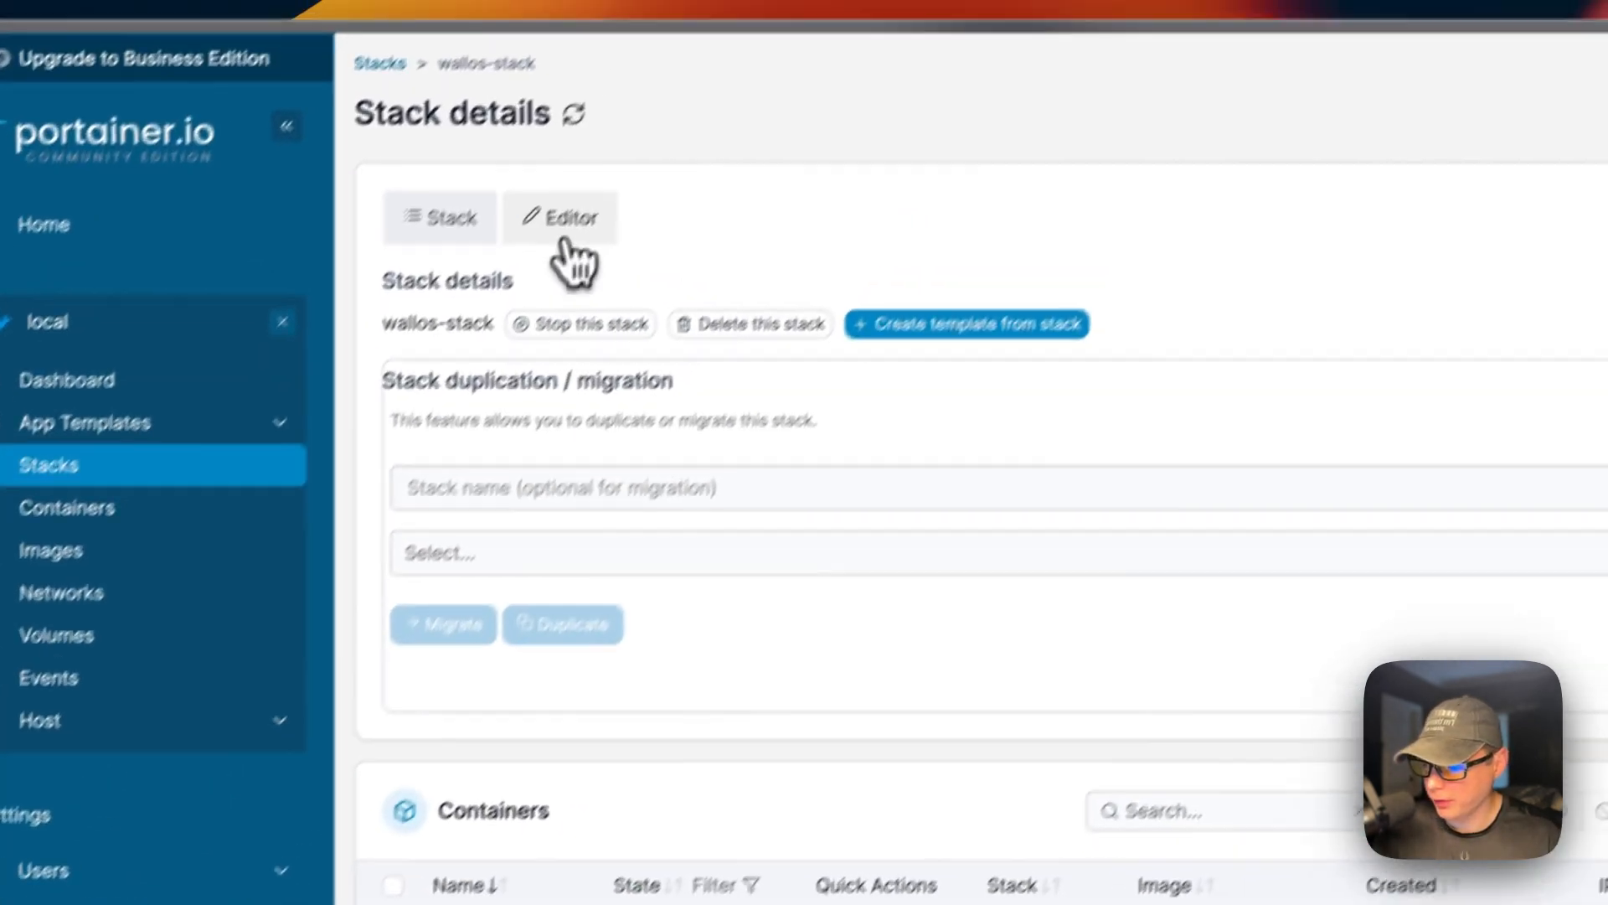
Open the wallos-stack compose editor, then cancel a forced re-pull redeploy without updating the stack.
click(560, 231)
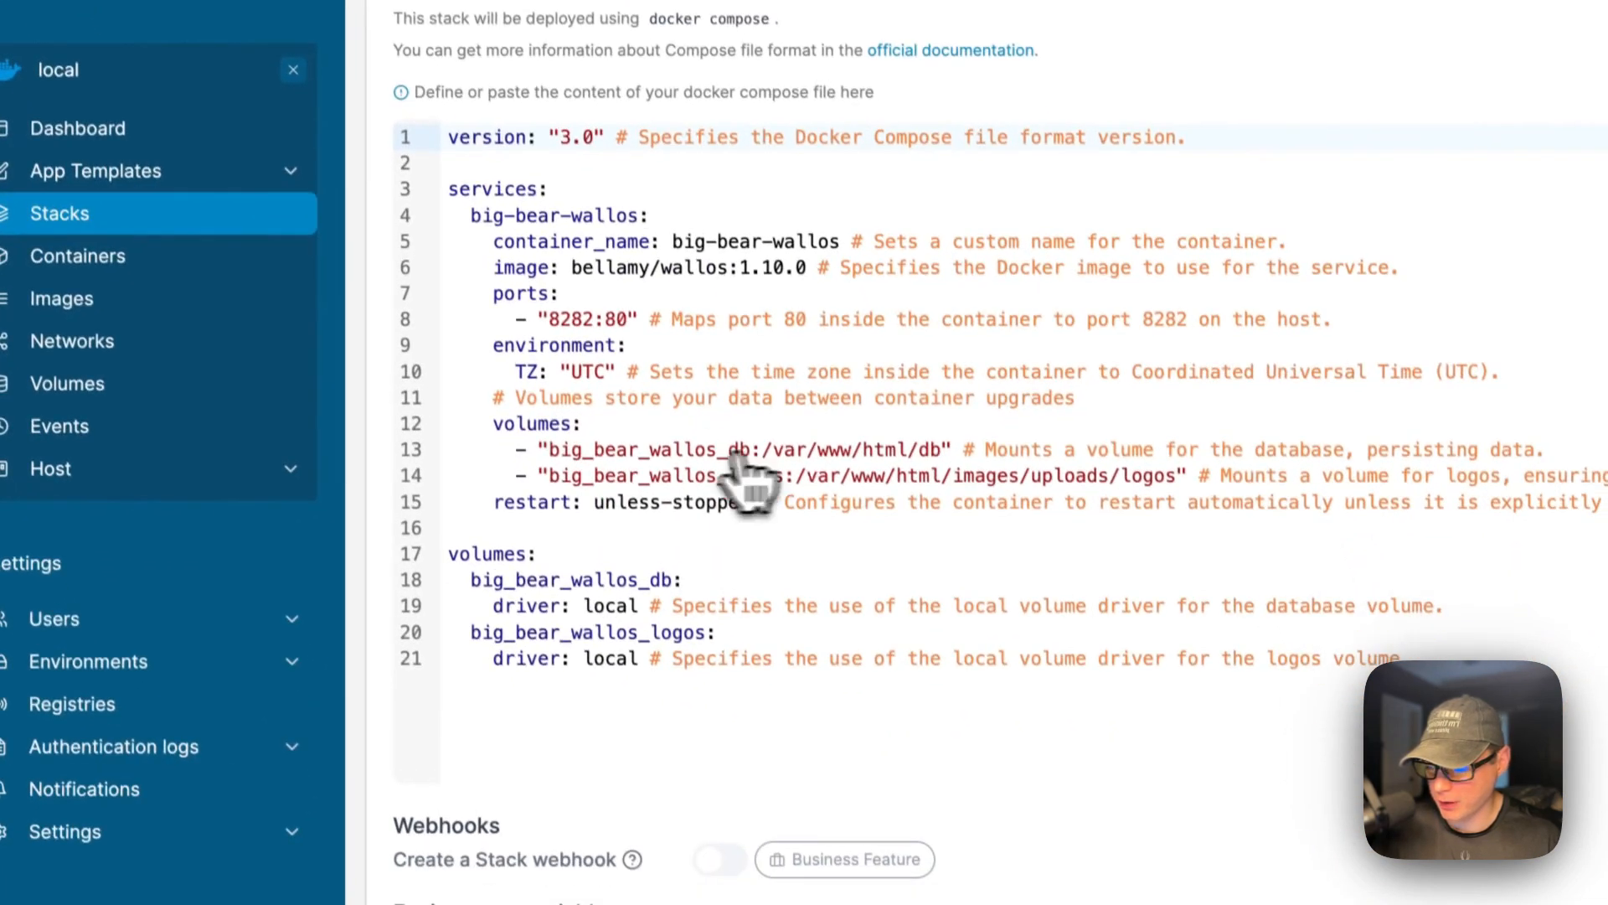
scroll(748, 569, down, 3)
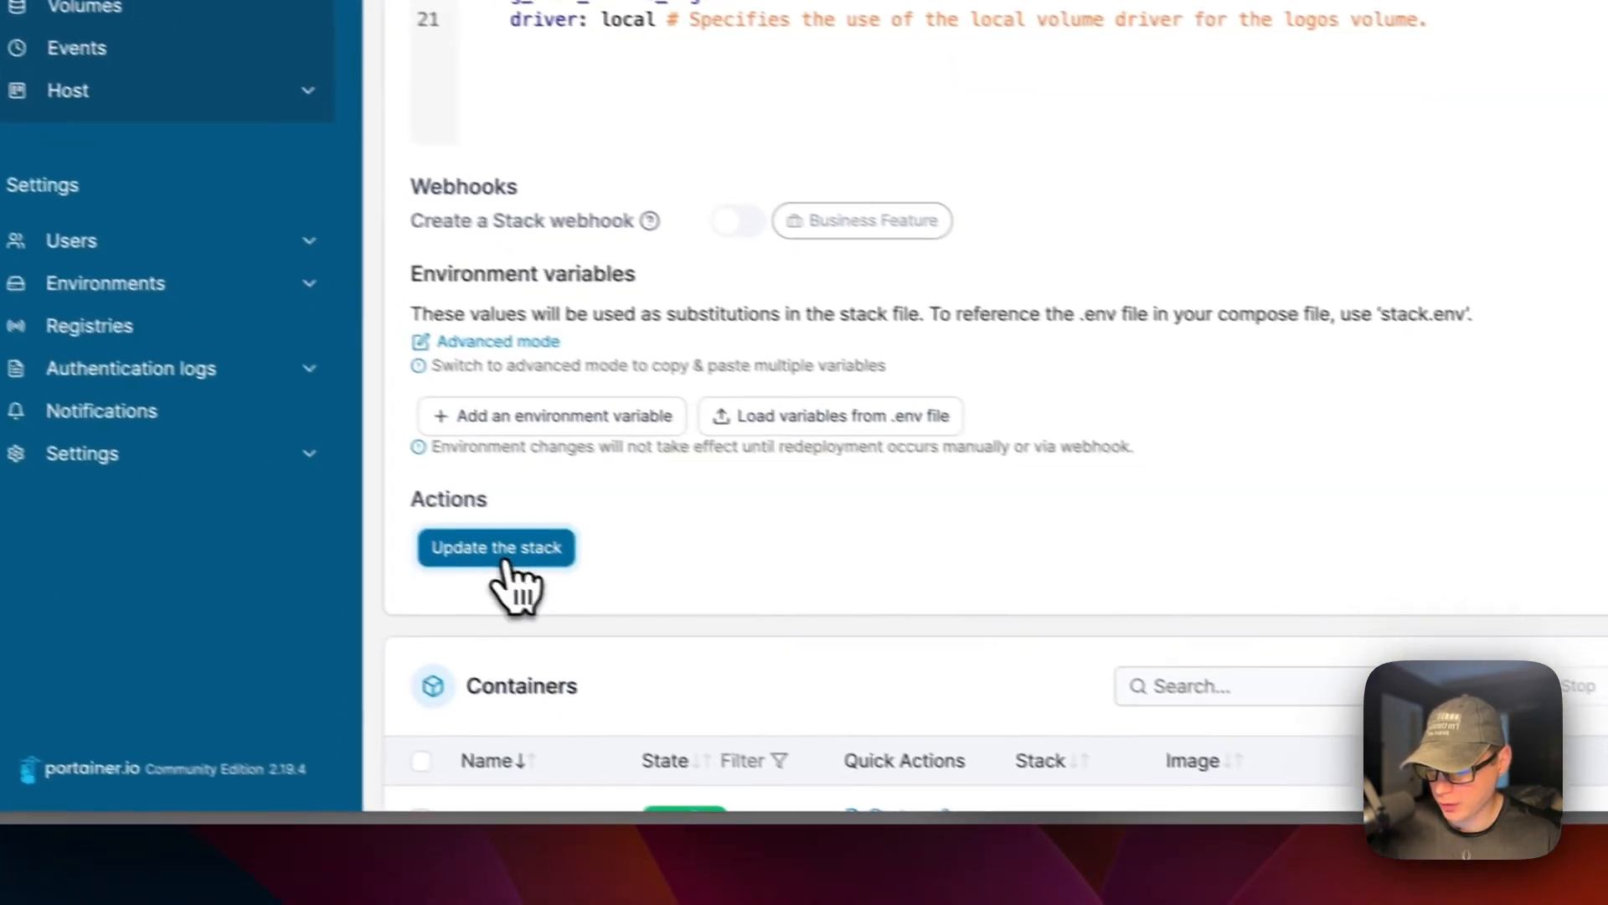
click(519, 849)
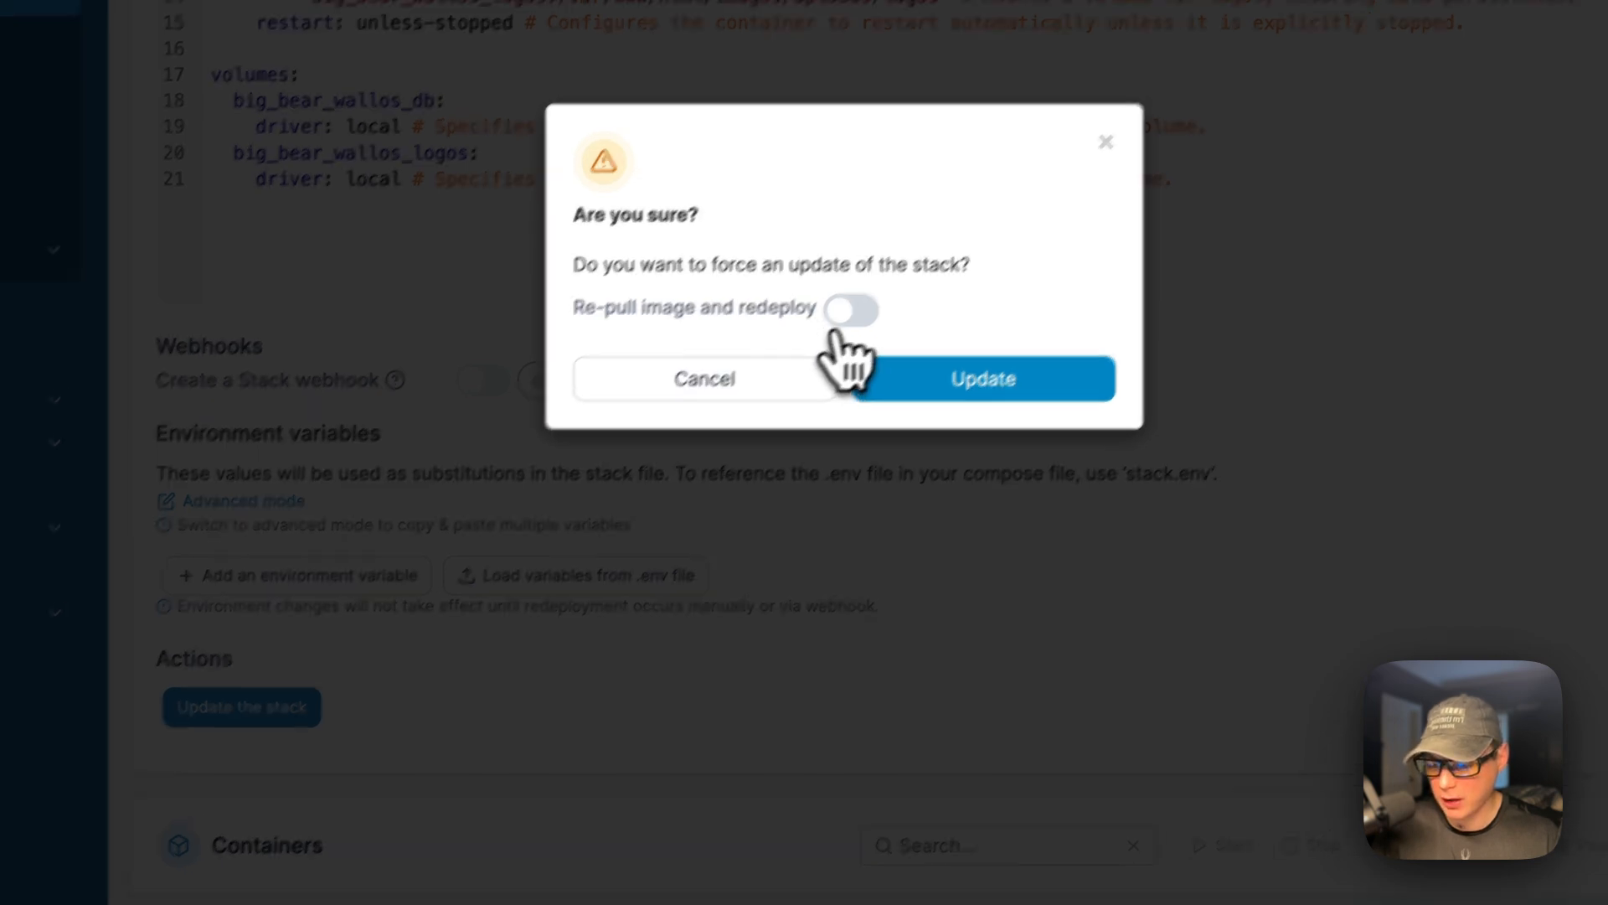
click(862, 299)
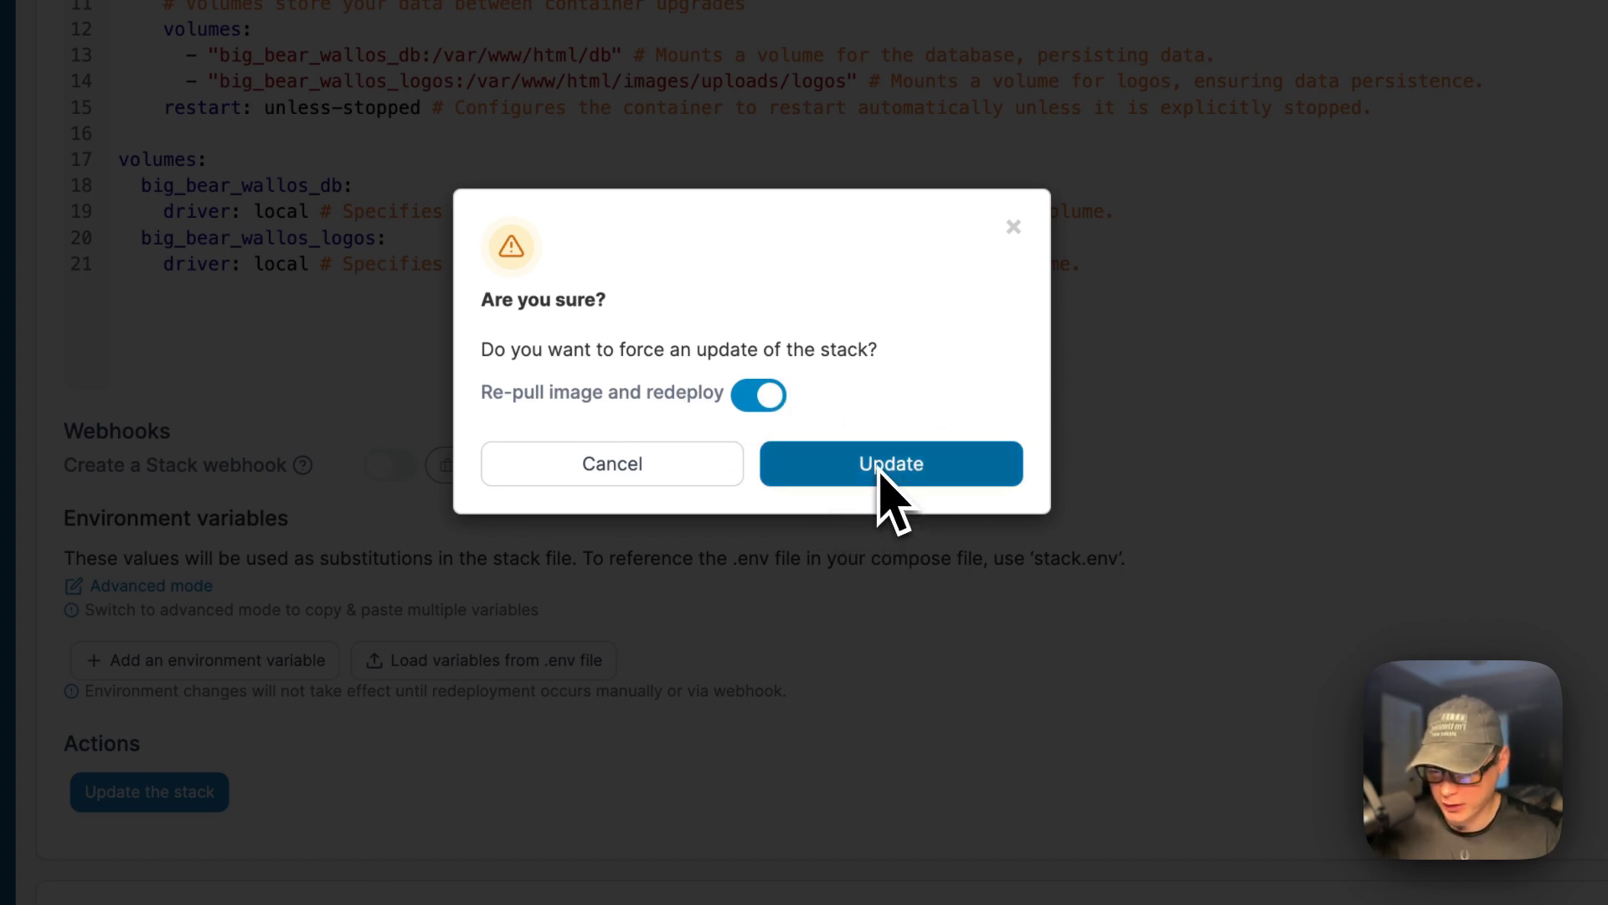
click(670, 471)
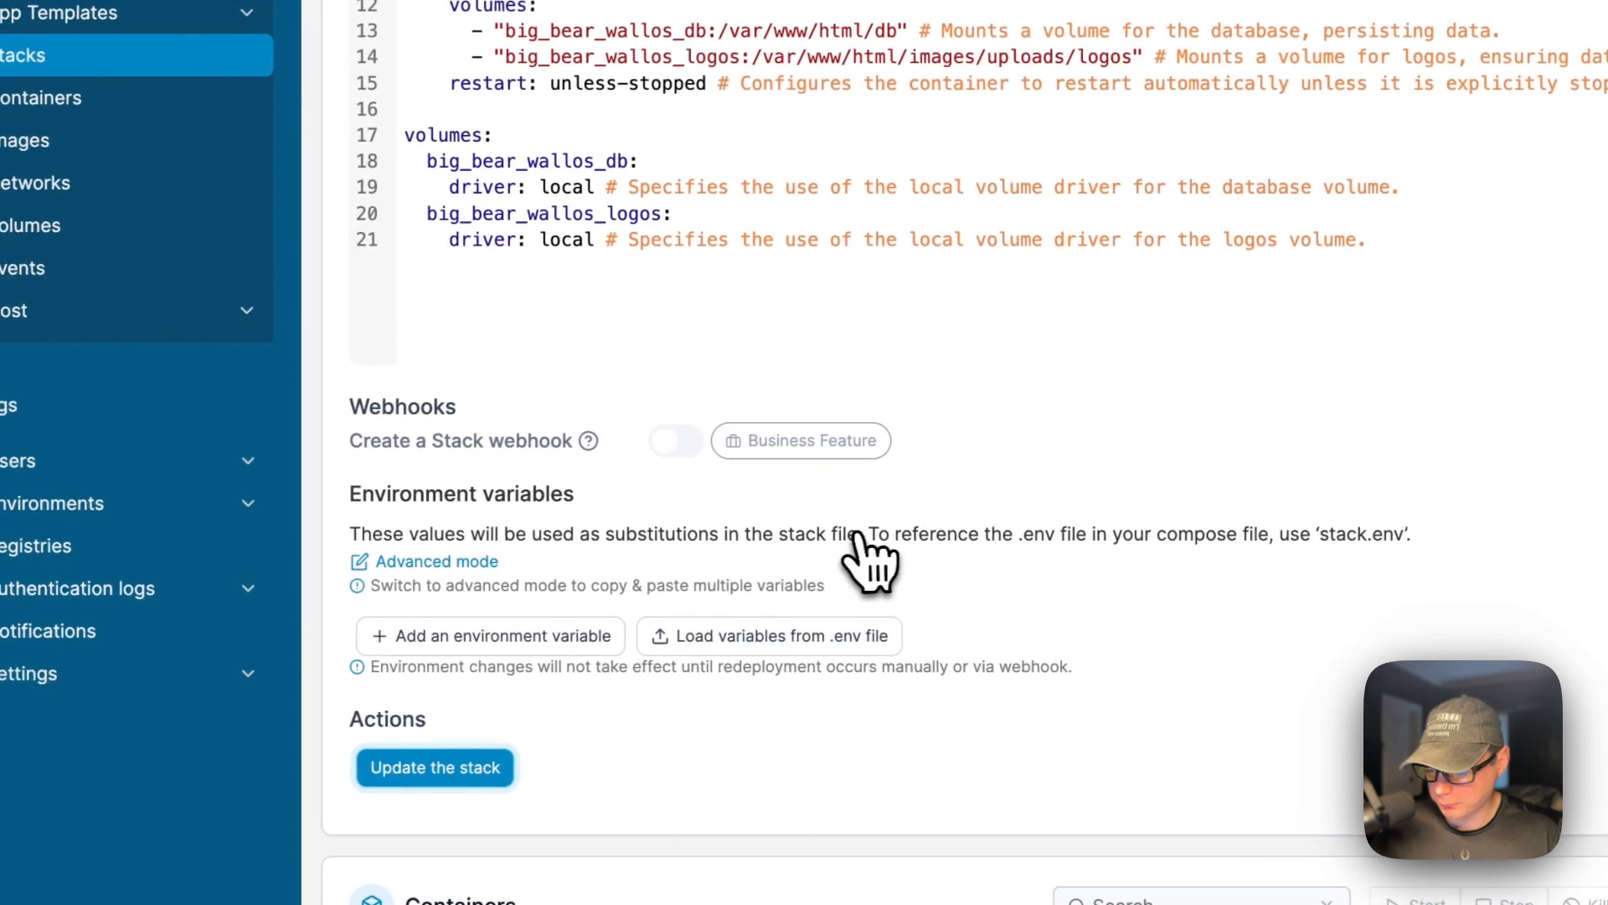
click(516, 645)
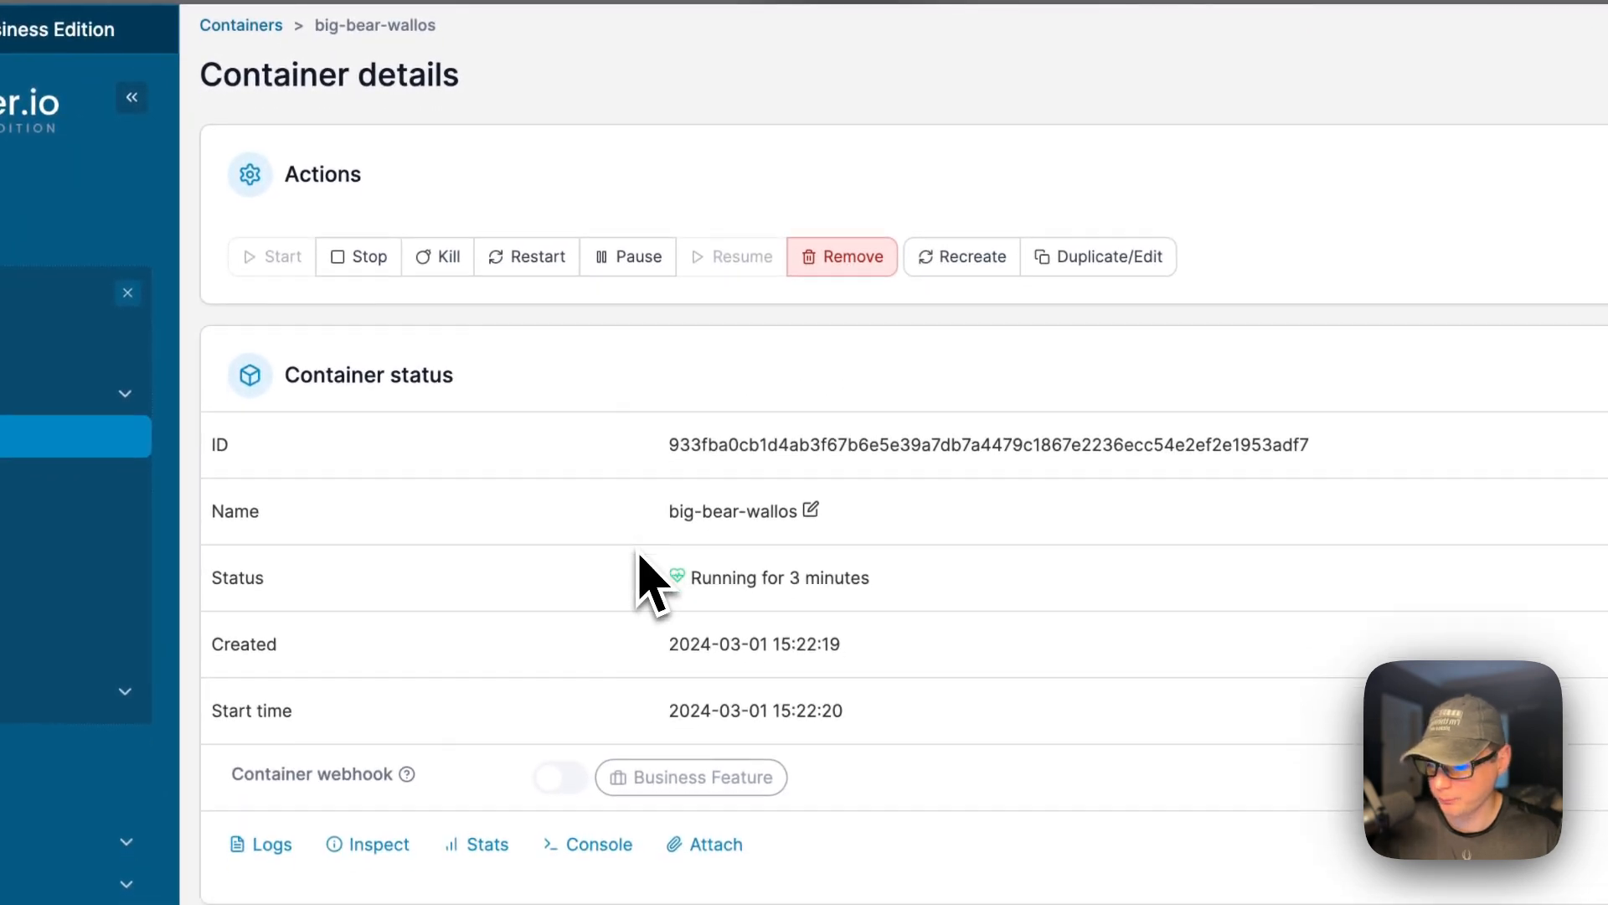
Review the big-bear-wallos container's log output.
scroll(645, 578, down, 2)
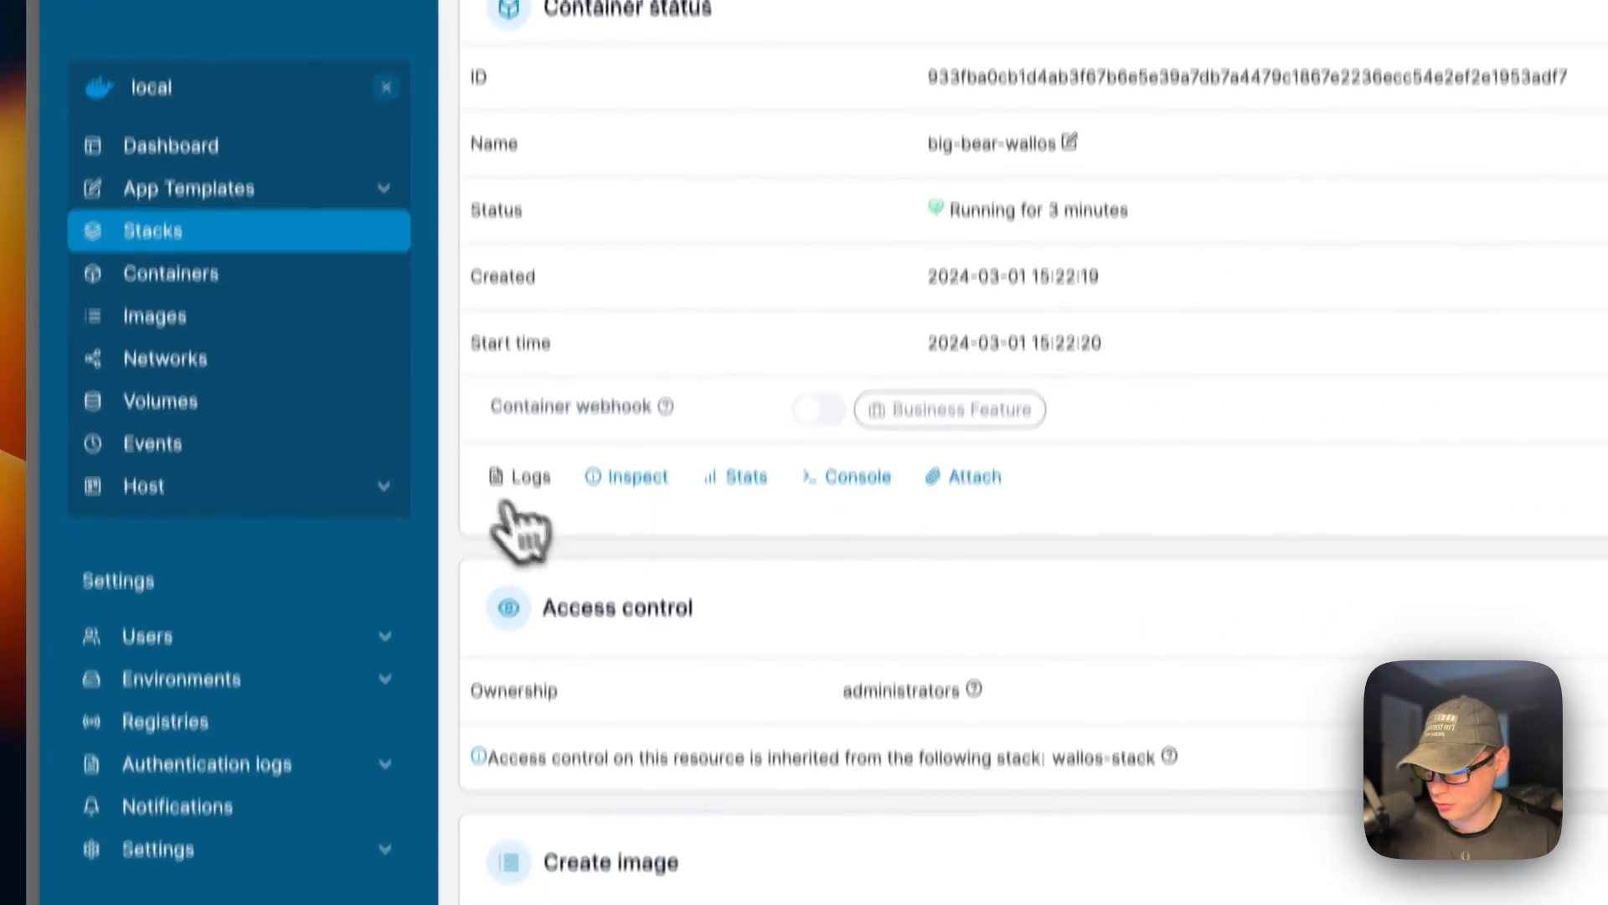
click(452, 606)
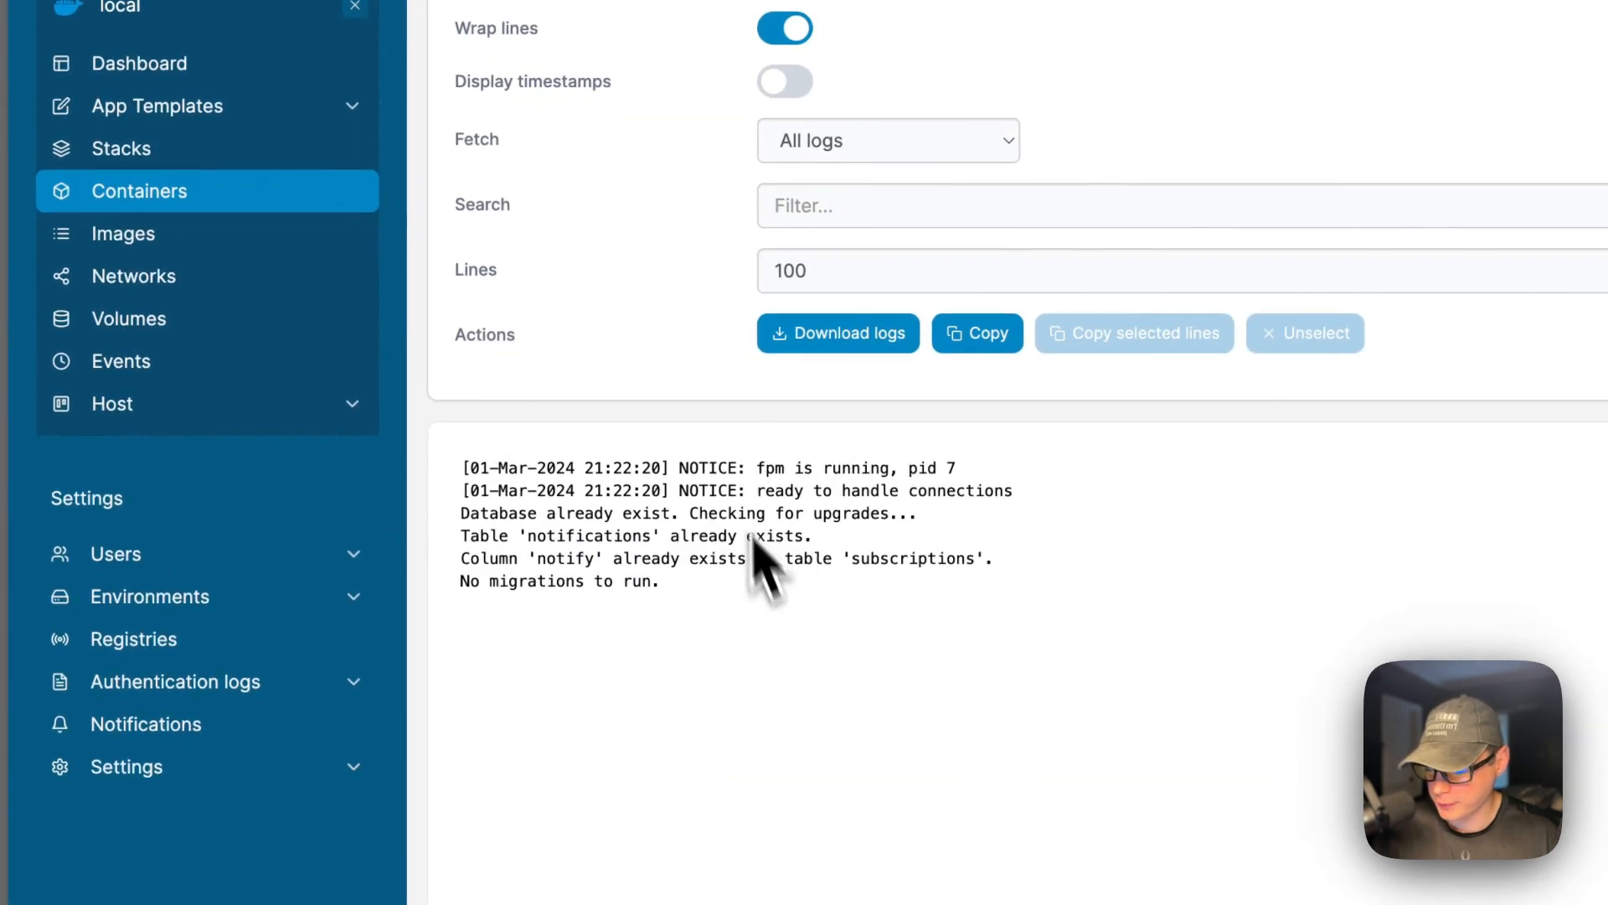
scroll(654, 301, left, 5)
scroll(652, 300, down, 2)
scroll(666, 331, down, 5)
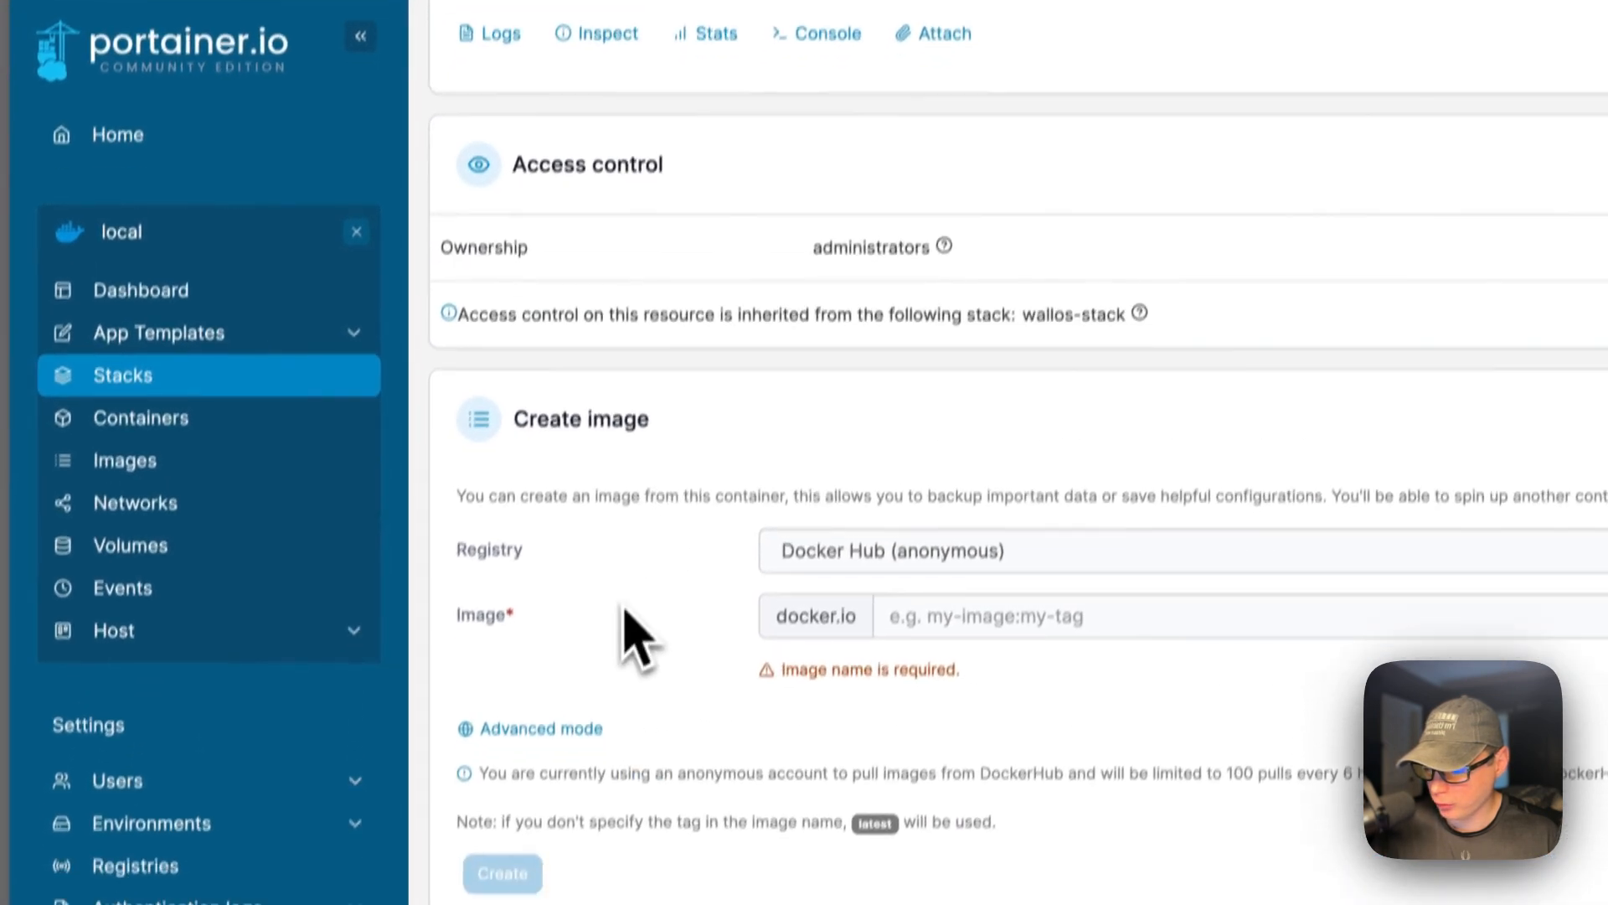
scroll(624, 611, down, 2)
scroll(821, 444, down, 3)
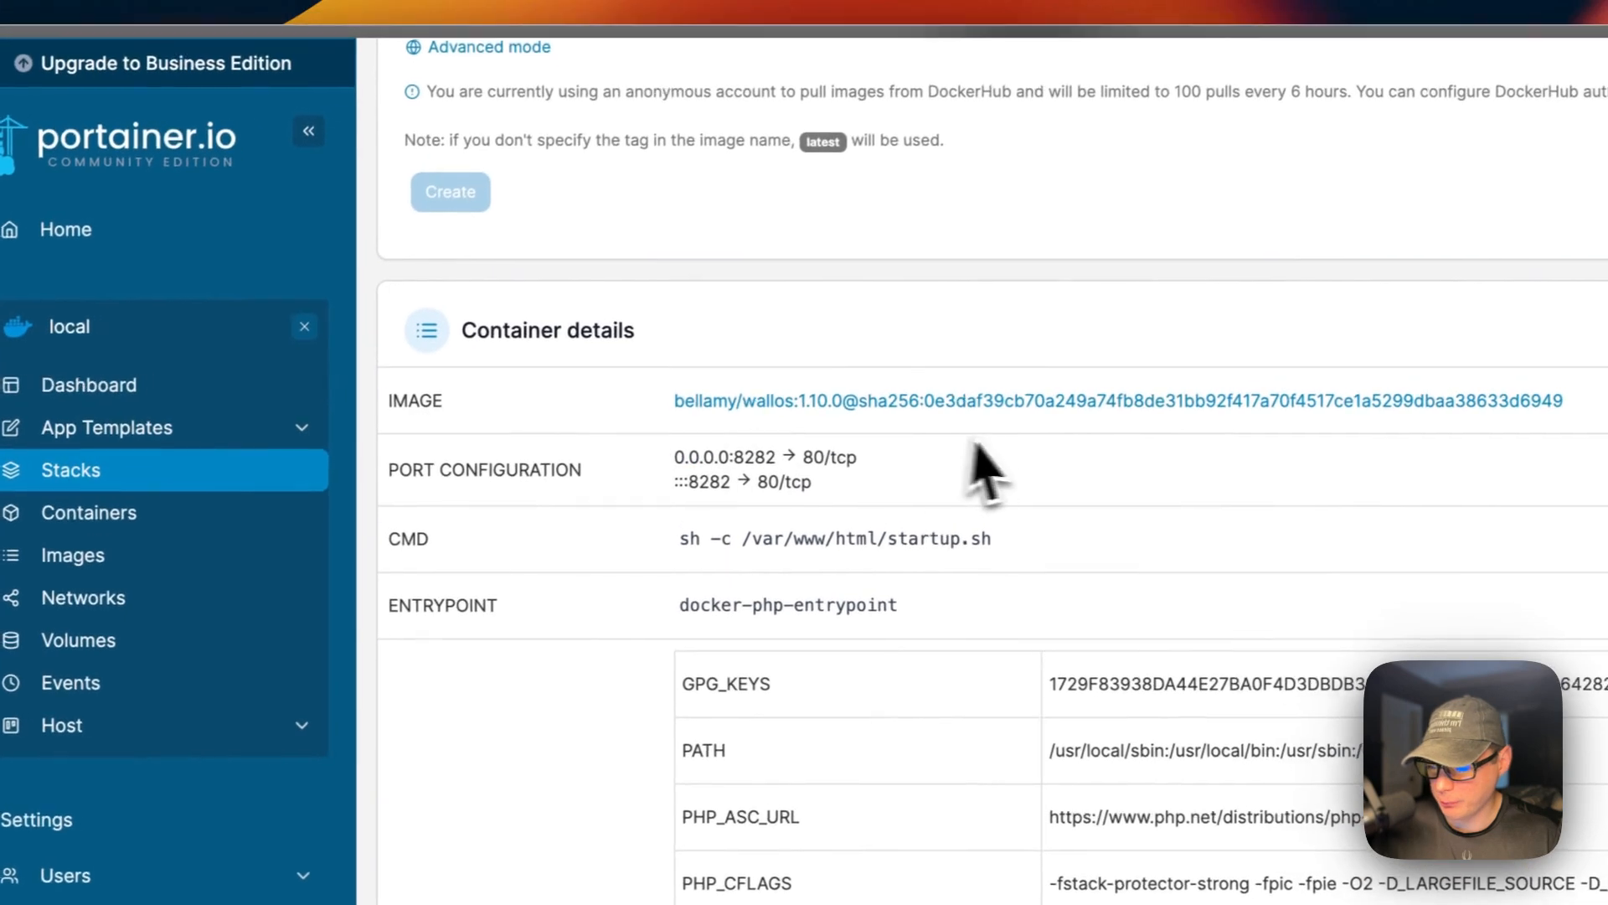
Check host port 8282, keep the Unless Stopped restart policy, and review volumes and network.
double_click(742, 453)
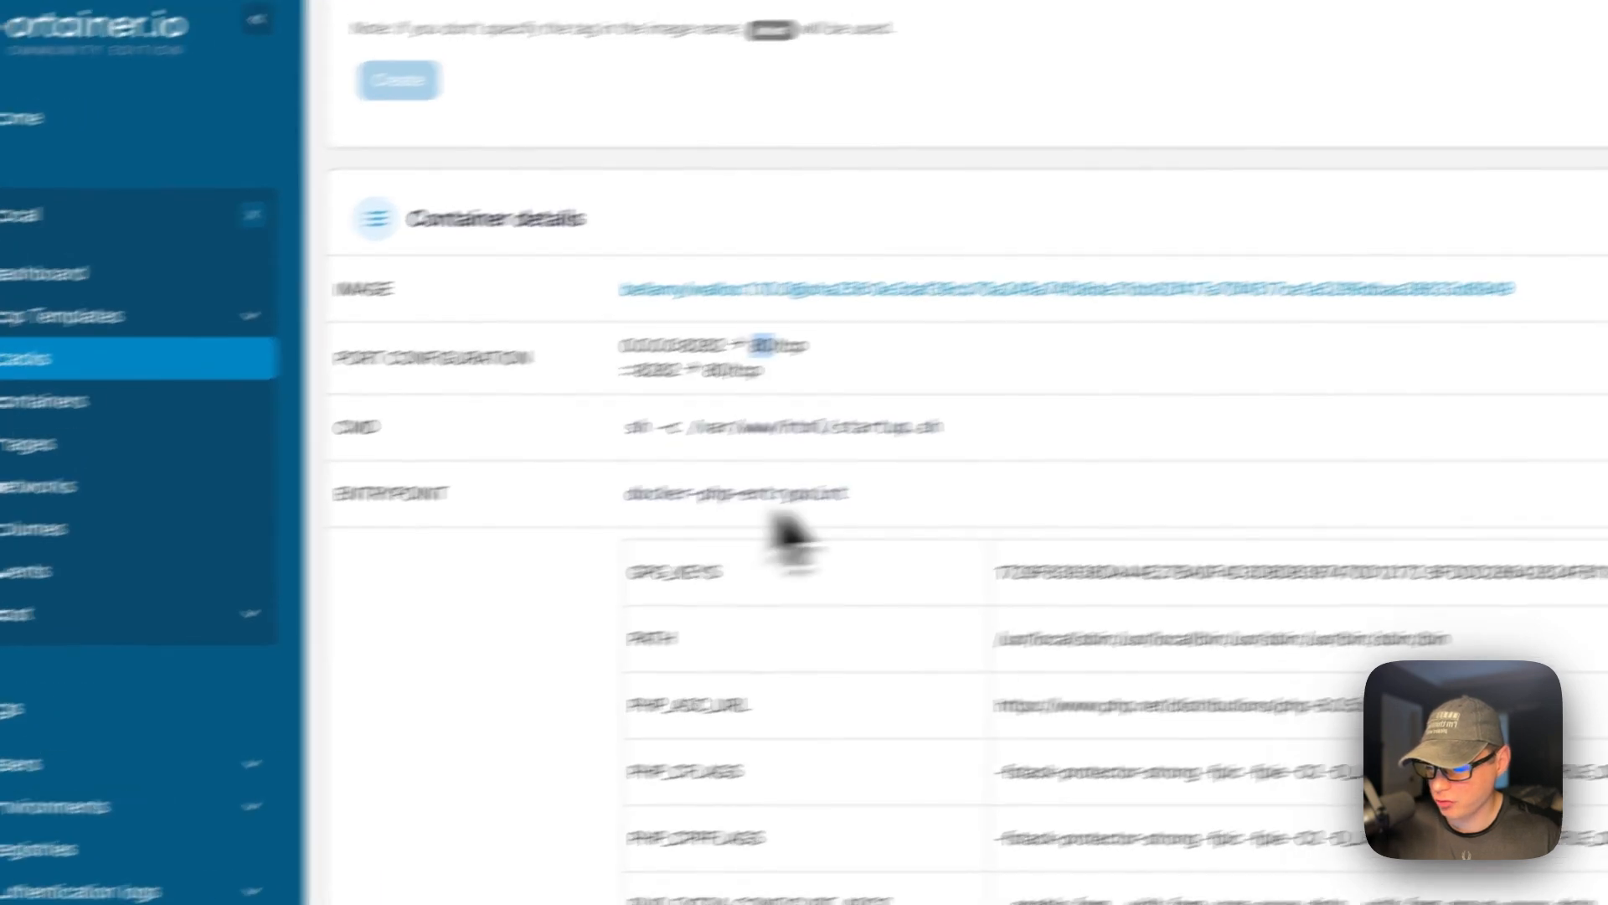
scroll(787, 524, down, 10)
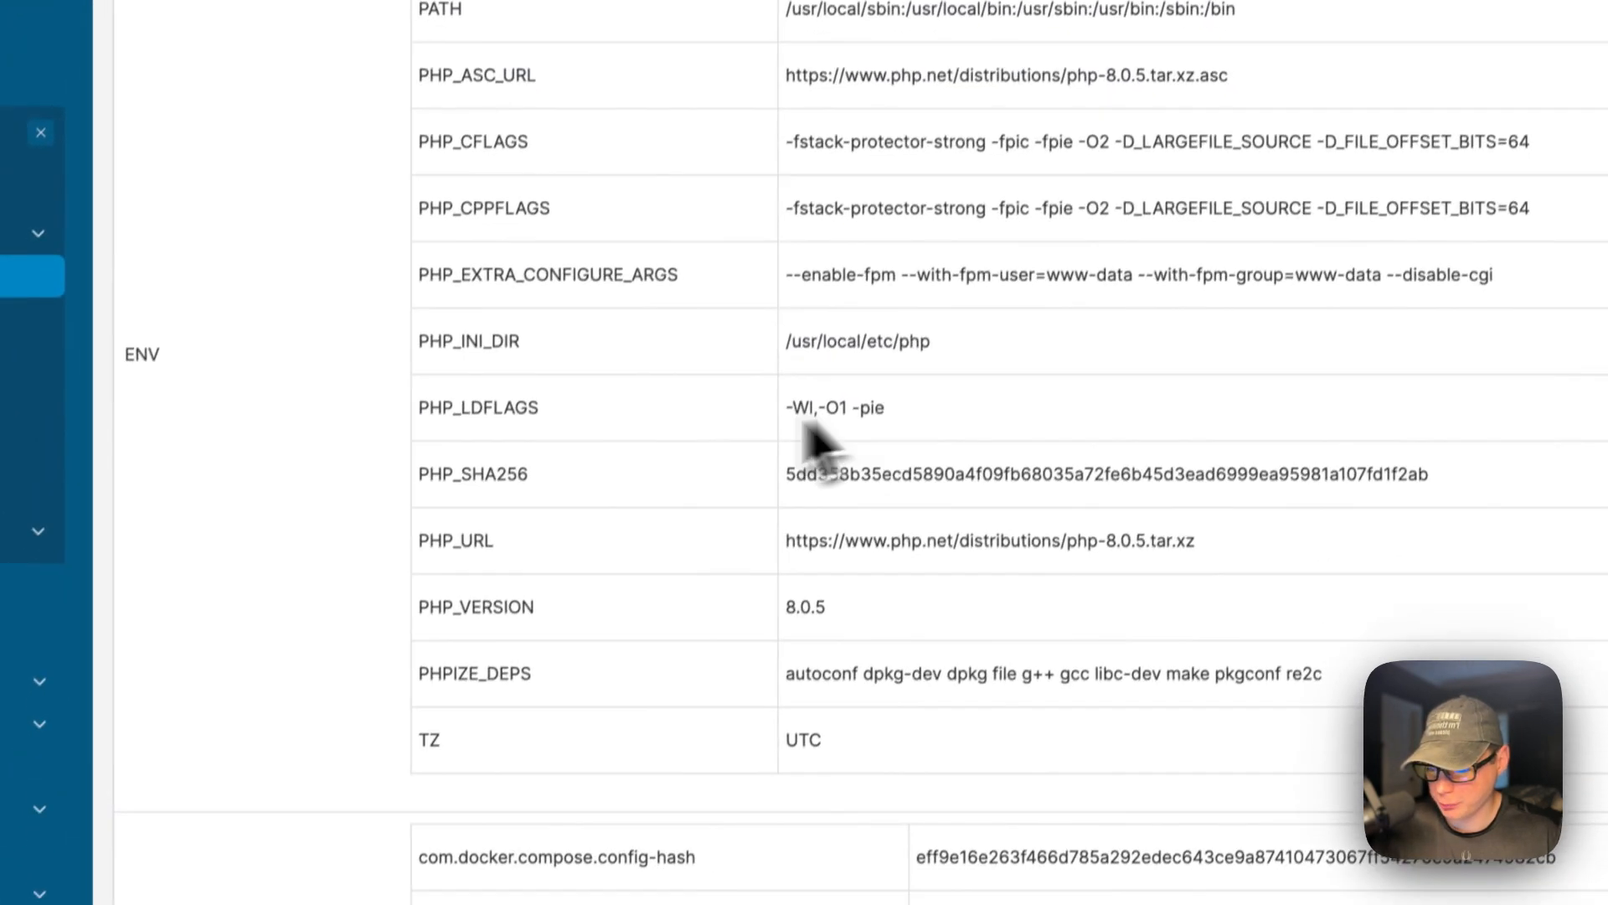
scroll(711, 461, down, 8)
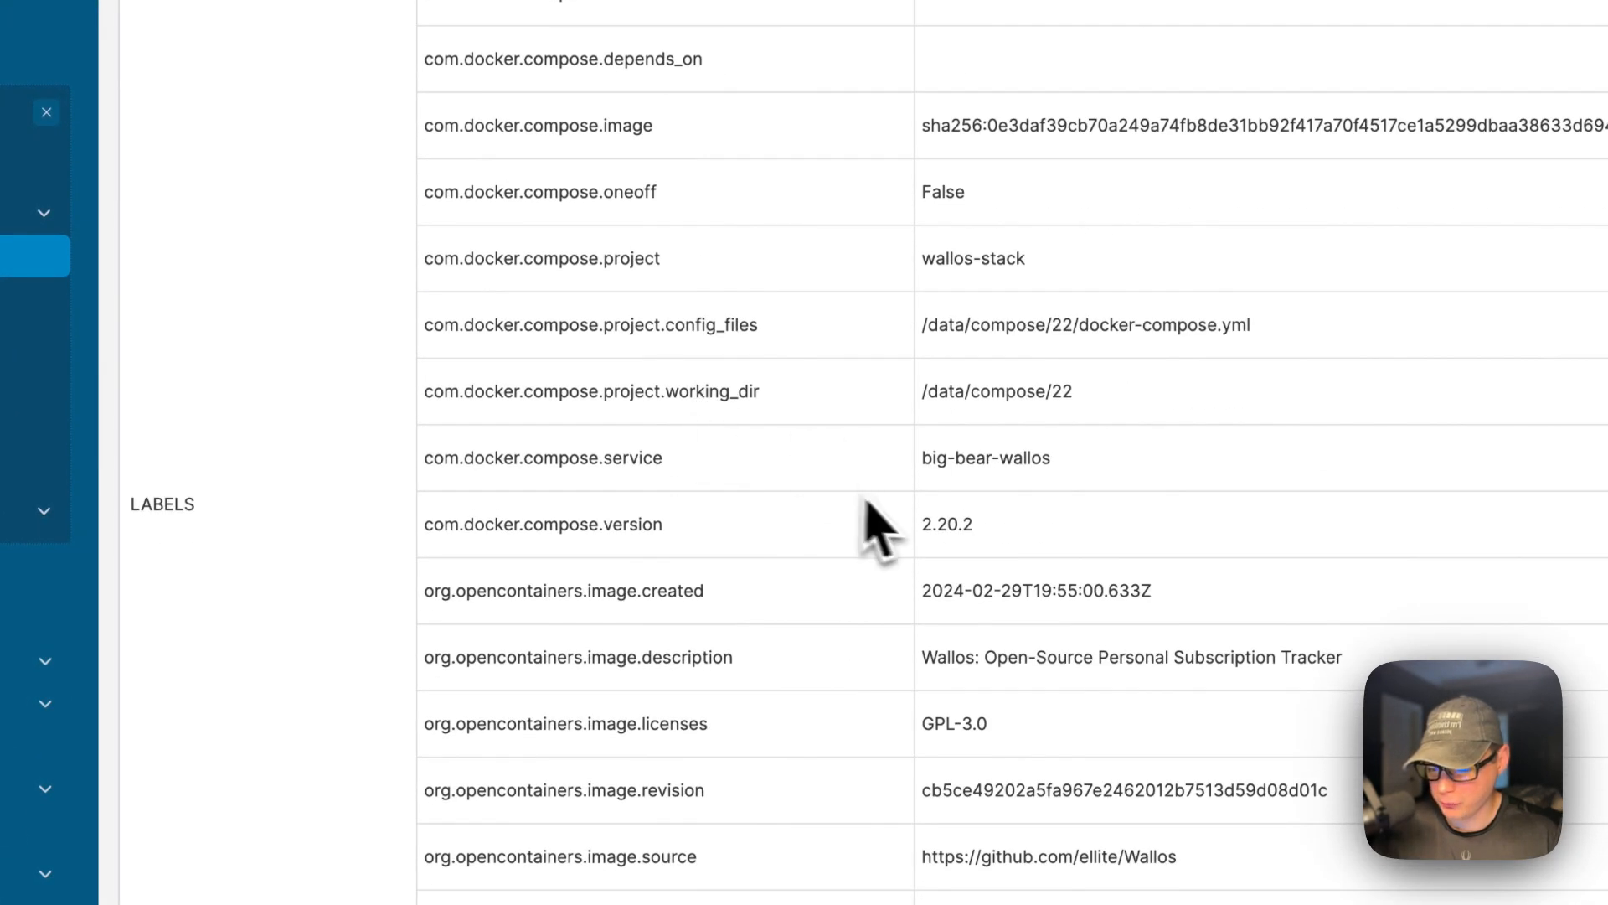
scroll(871, 507, down, 9)
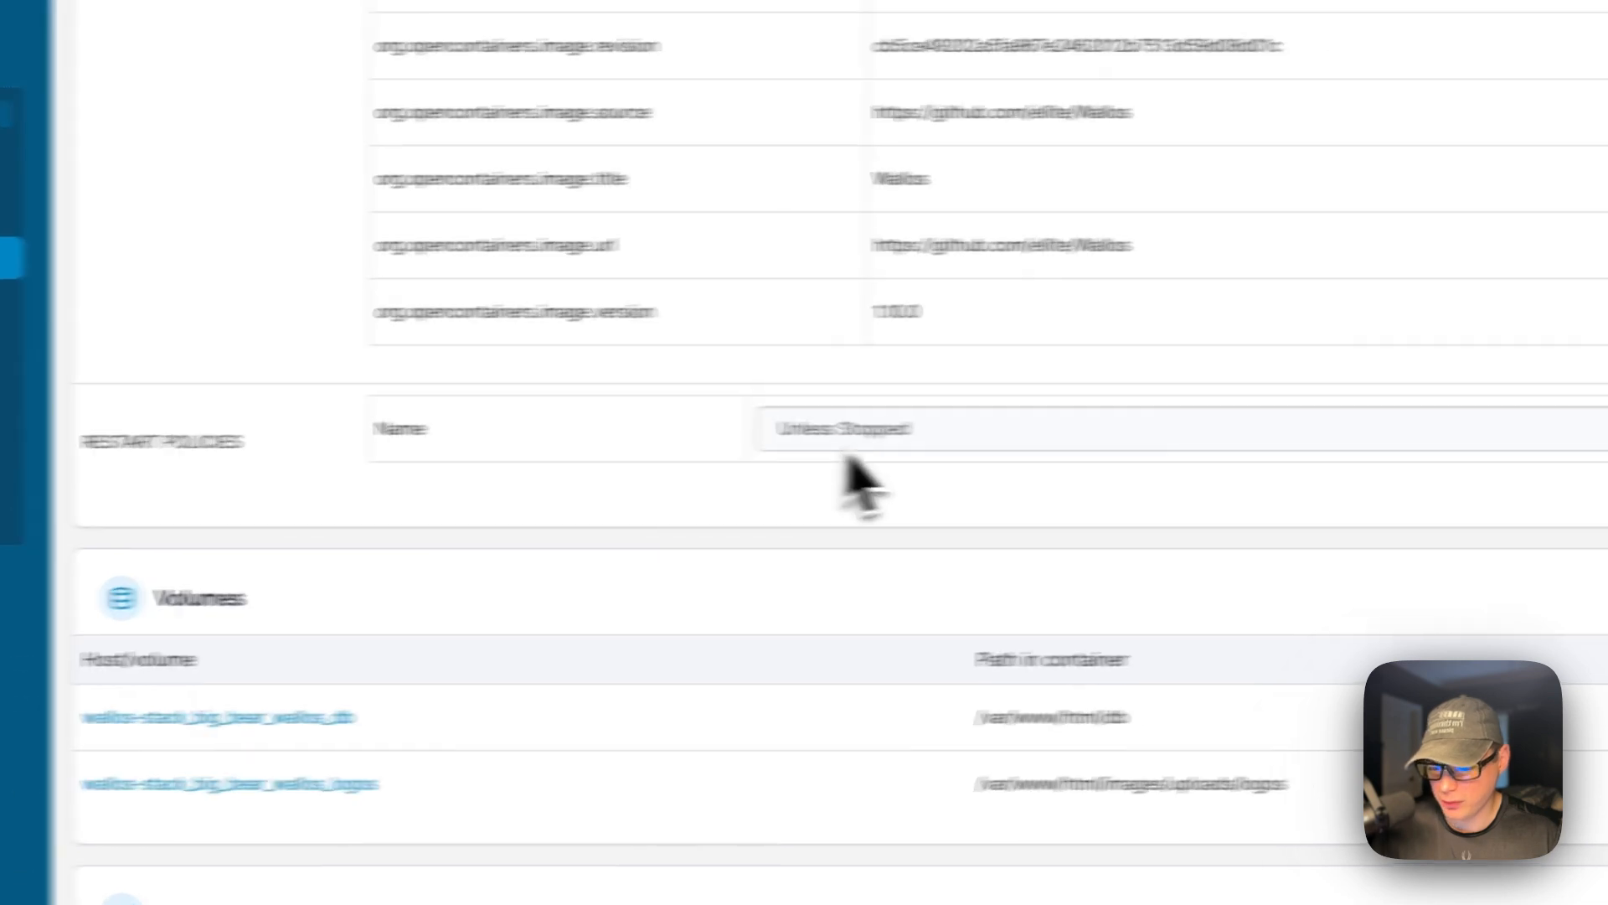
click(956, 440)
click(634, 452)
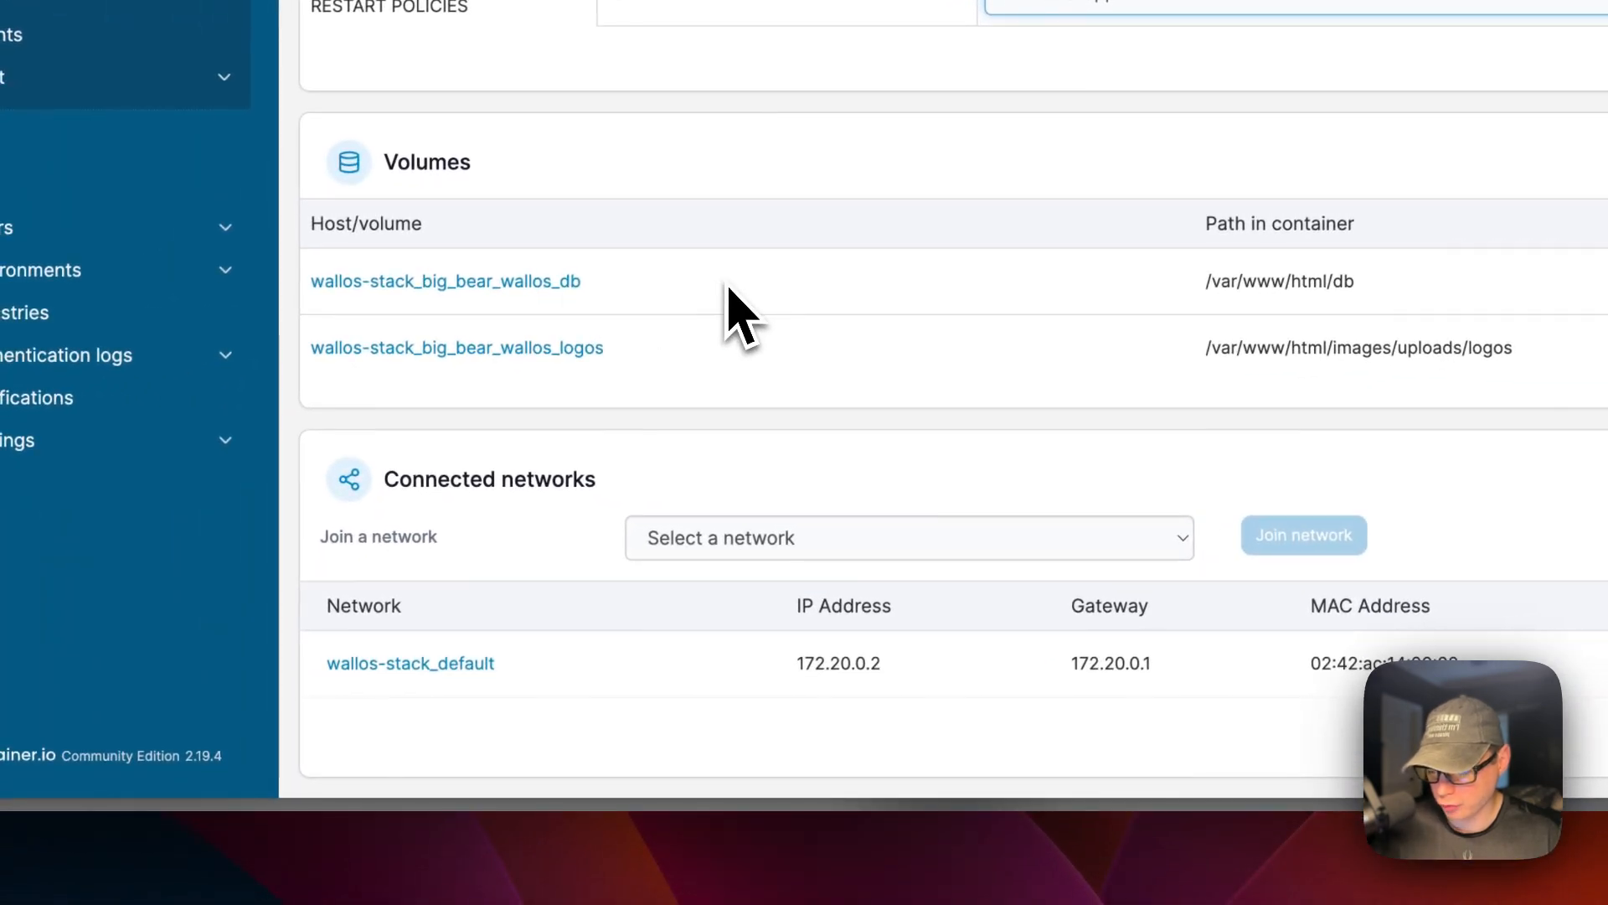
scroll(738, 314, up, 1)
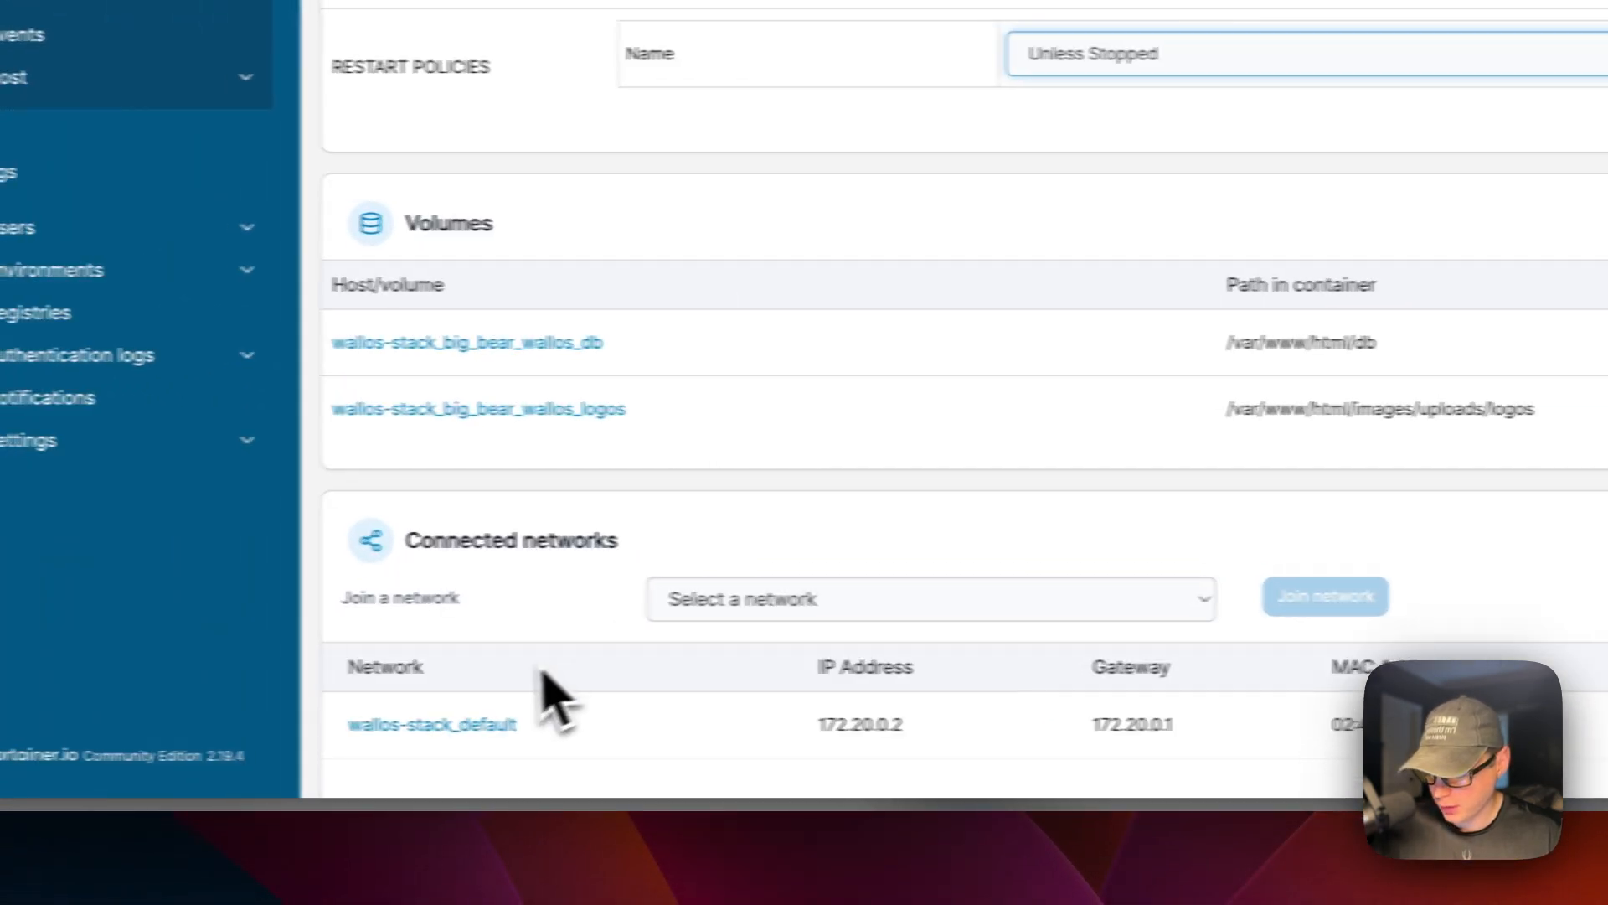
scroll(464, 716, down, 1)
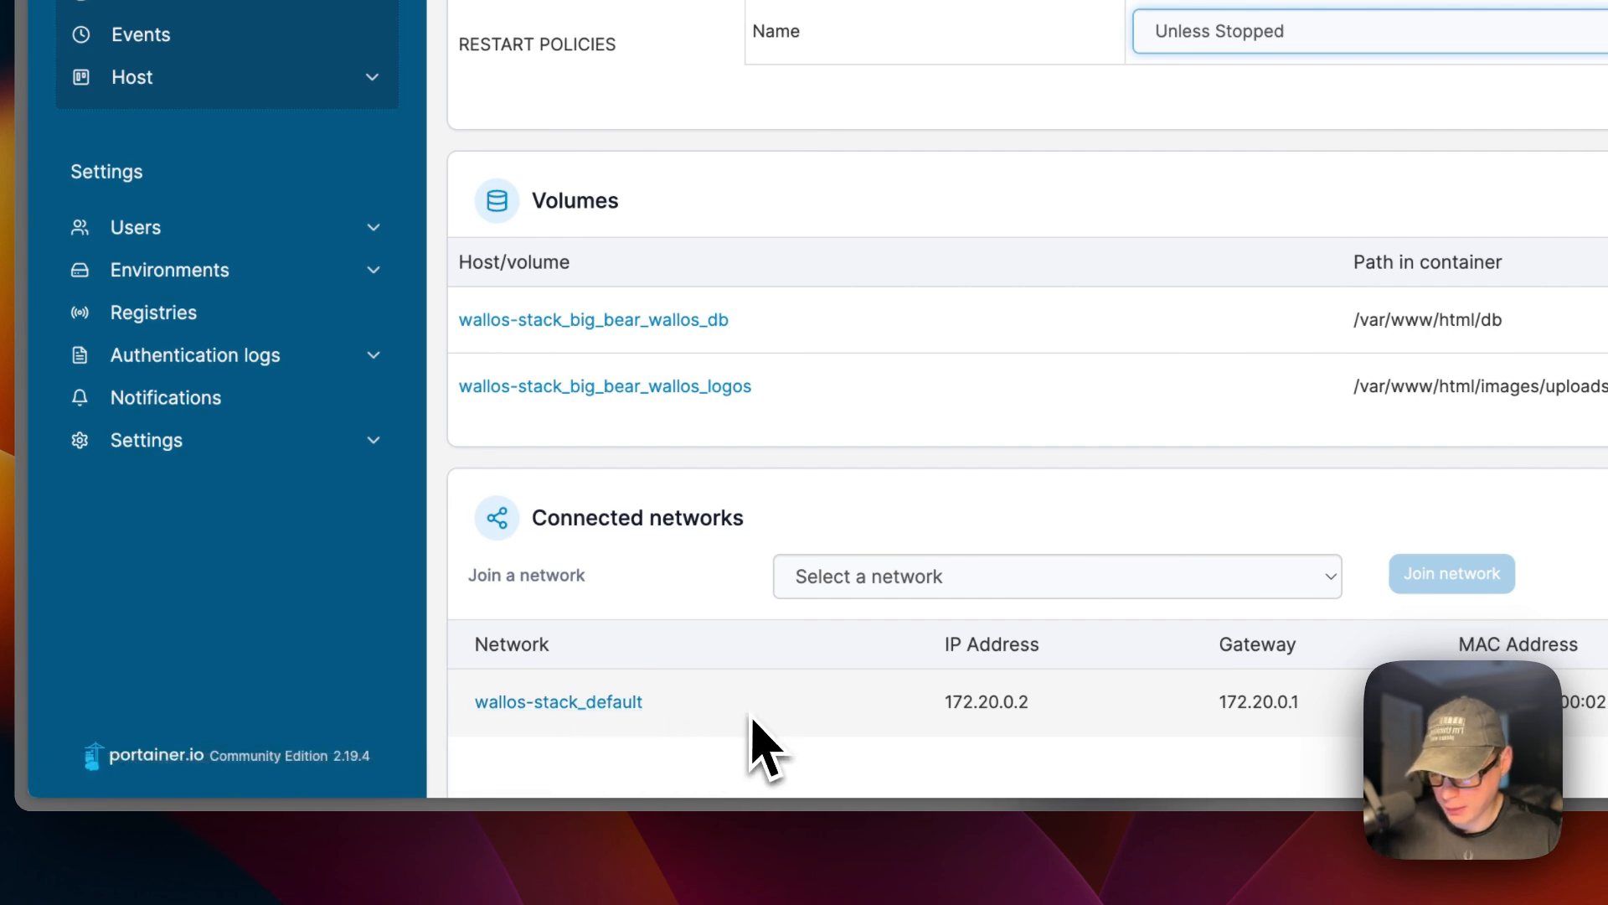
scroll(800, 482, up, 20)
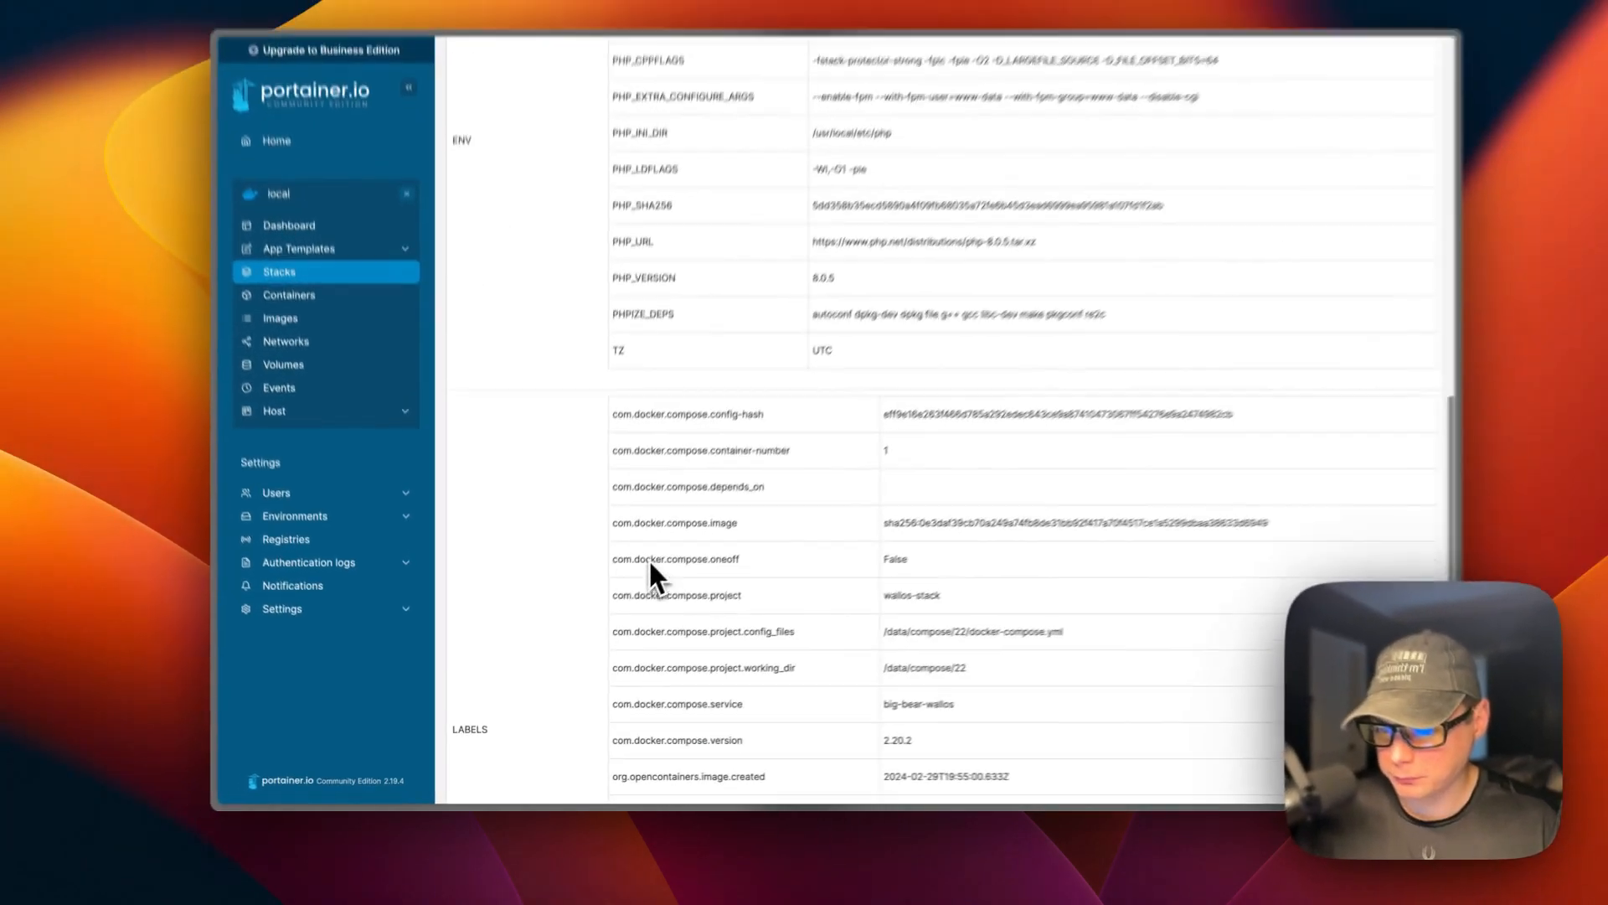
scroll(631, 580, up, 5)
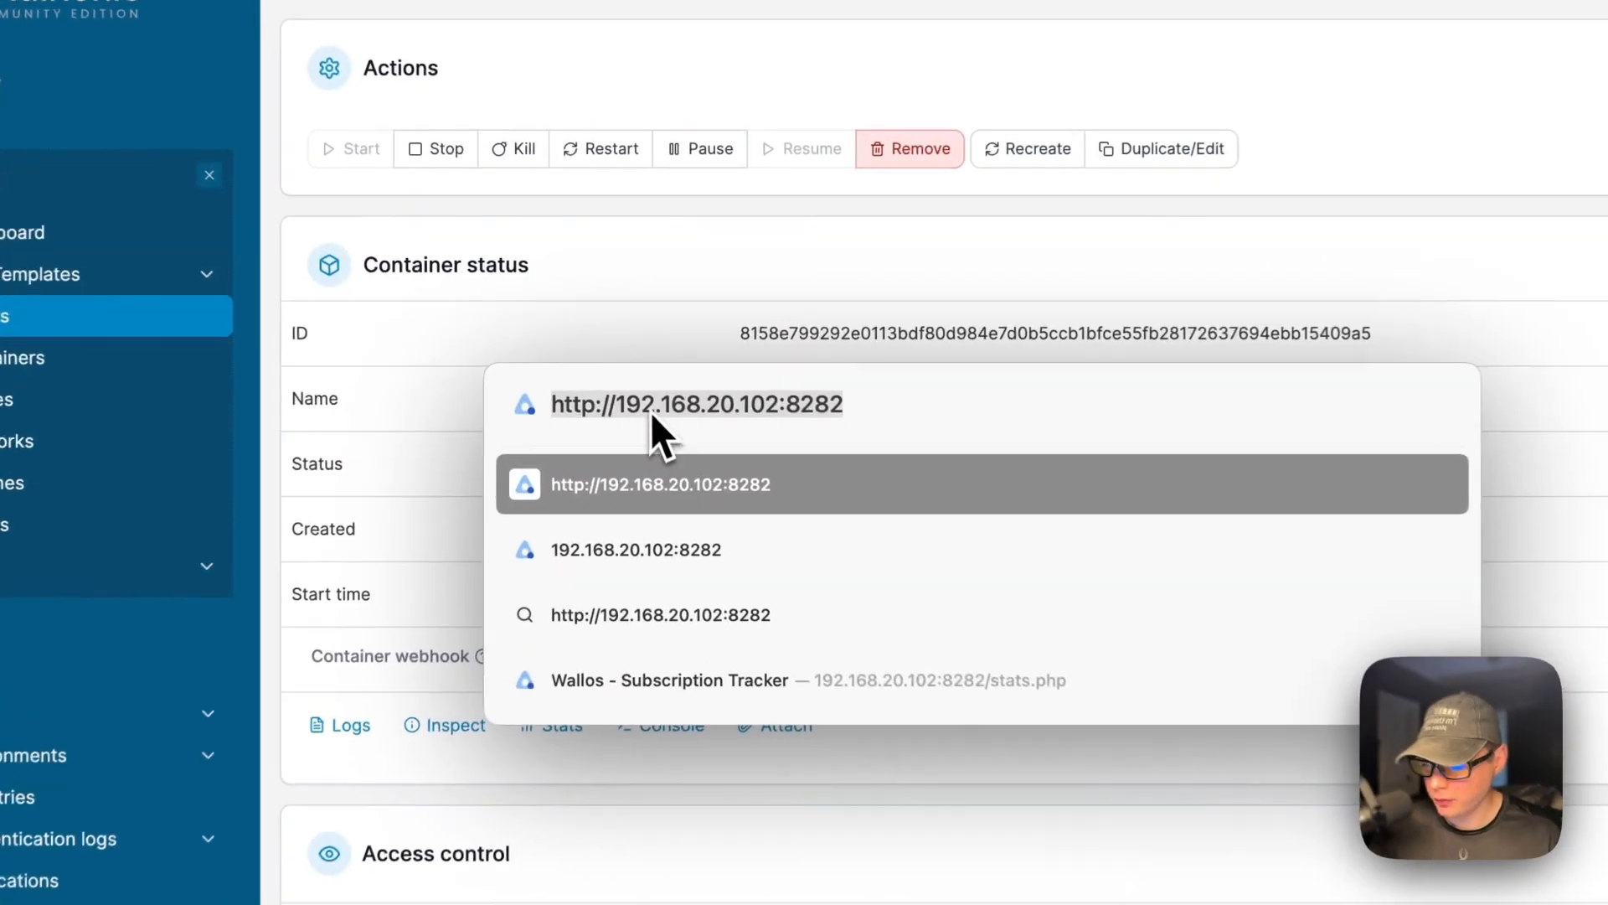
double_click(635, 364)
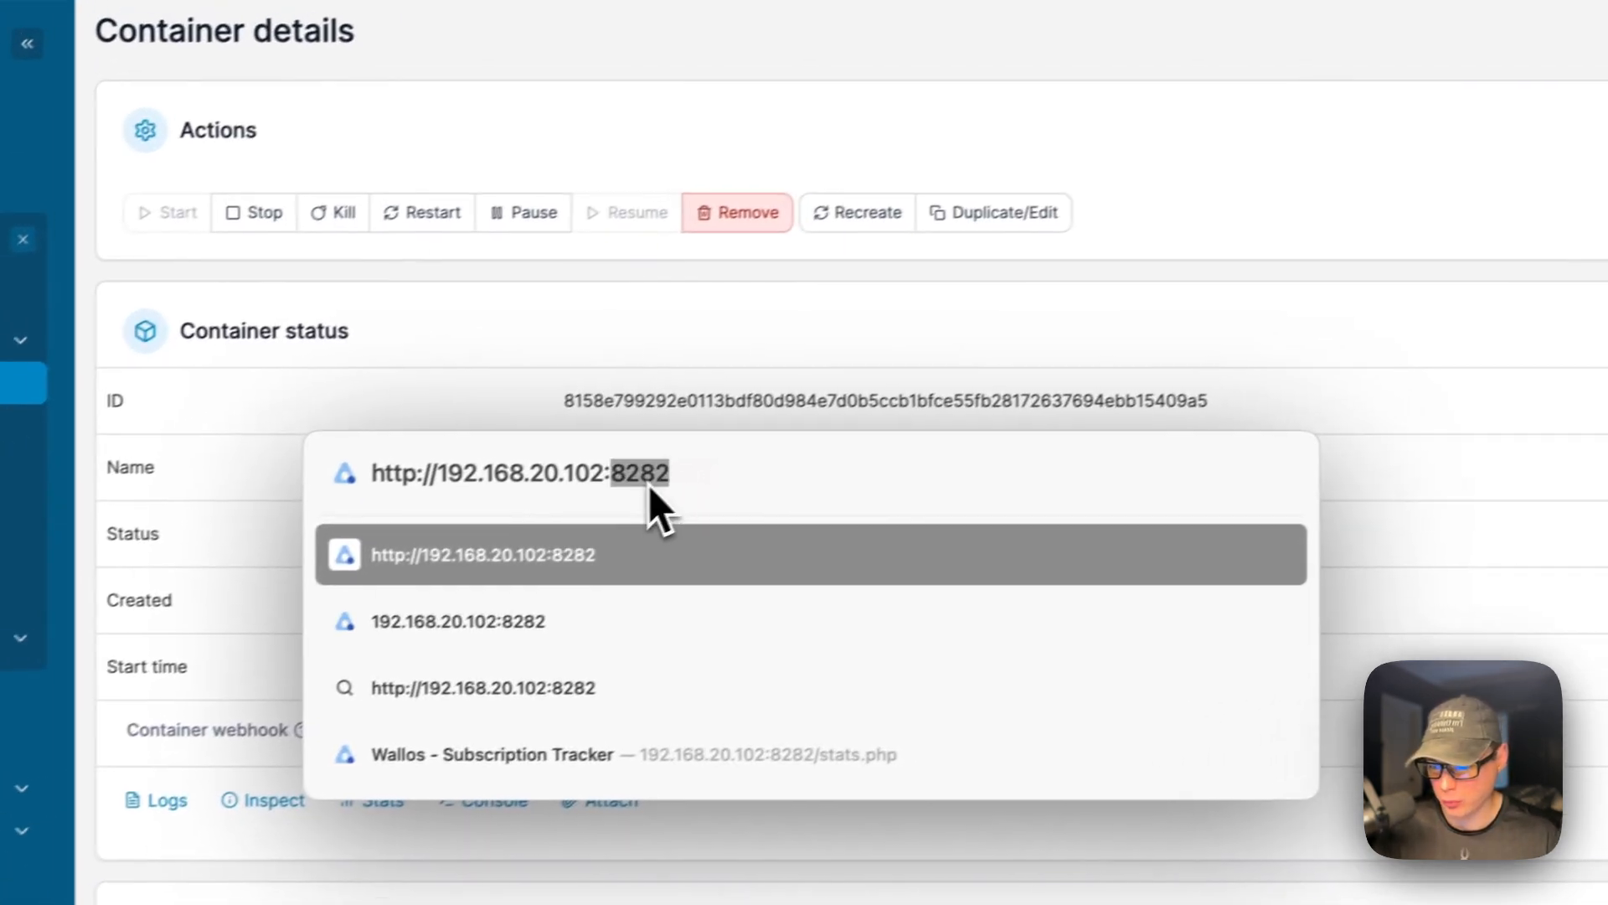
click(660, 485)
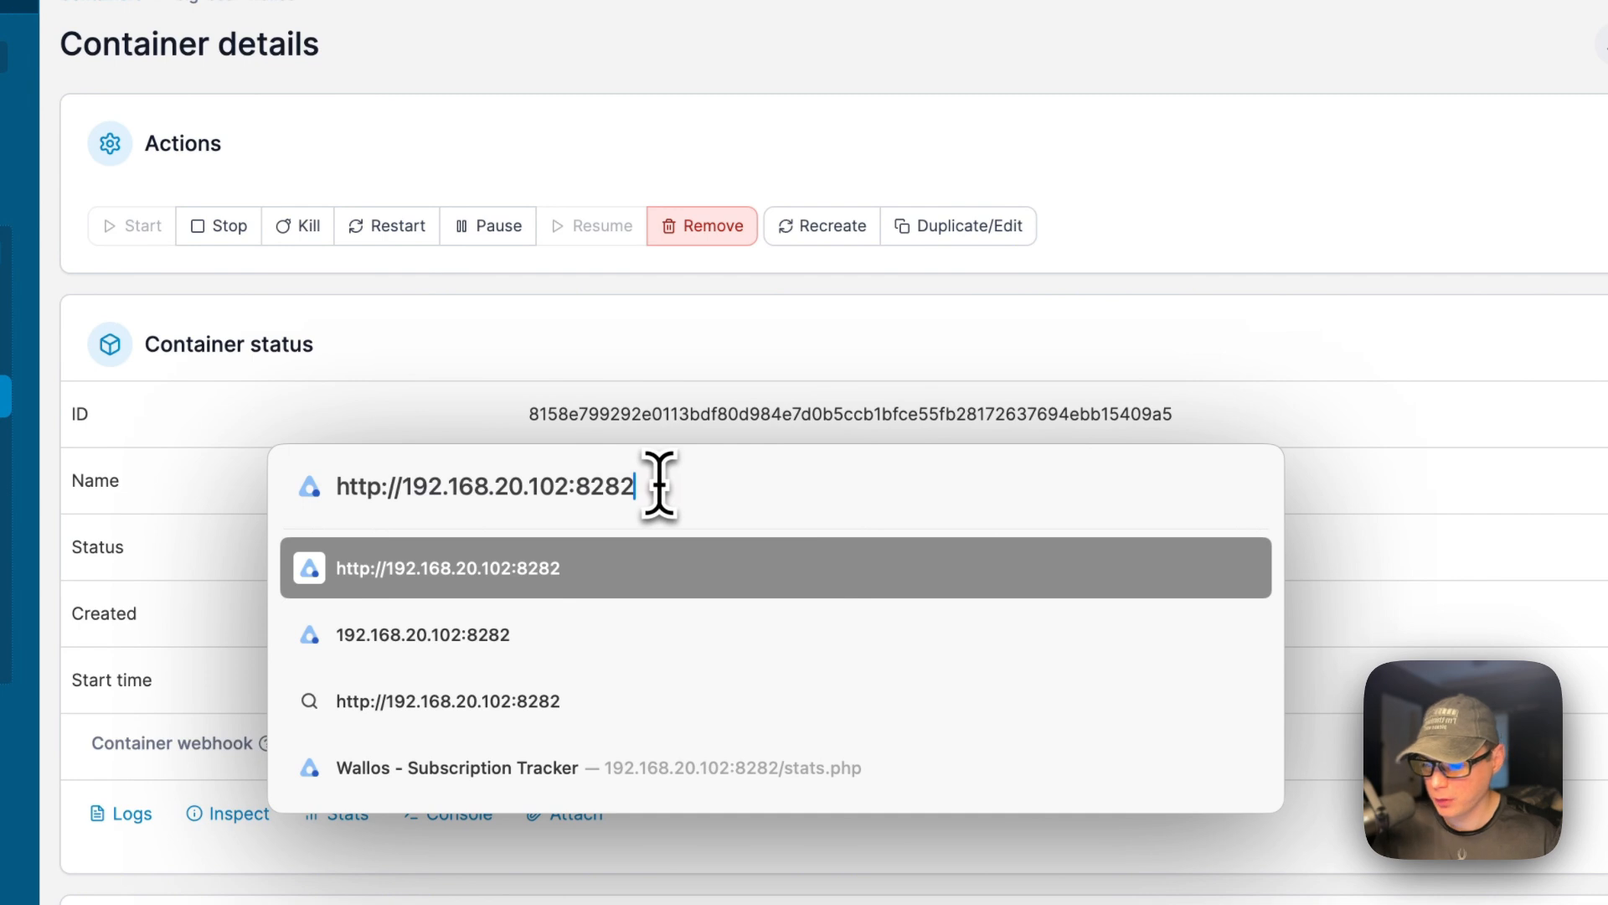
key(Return)
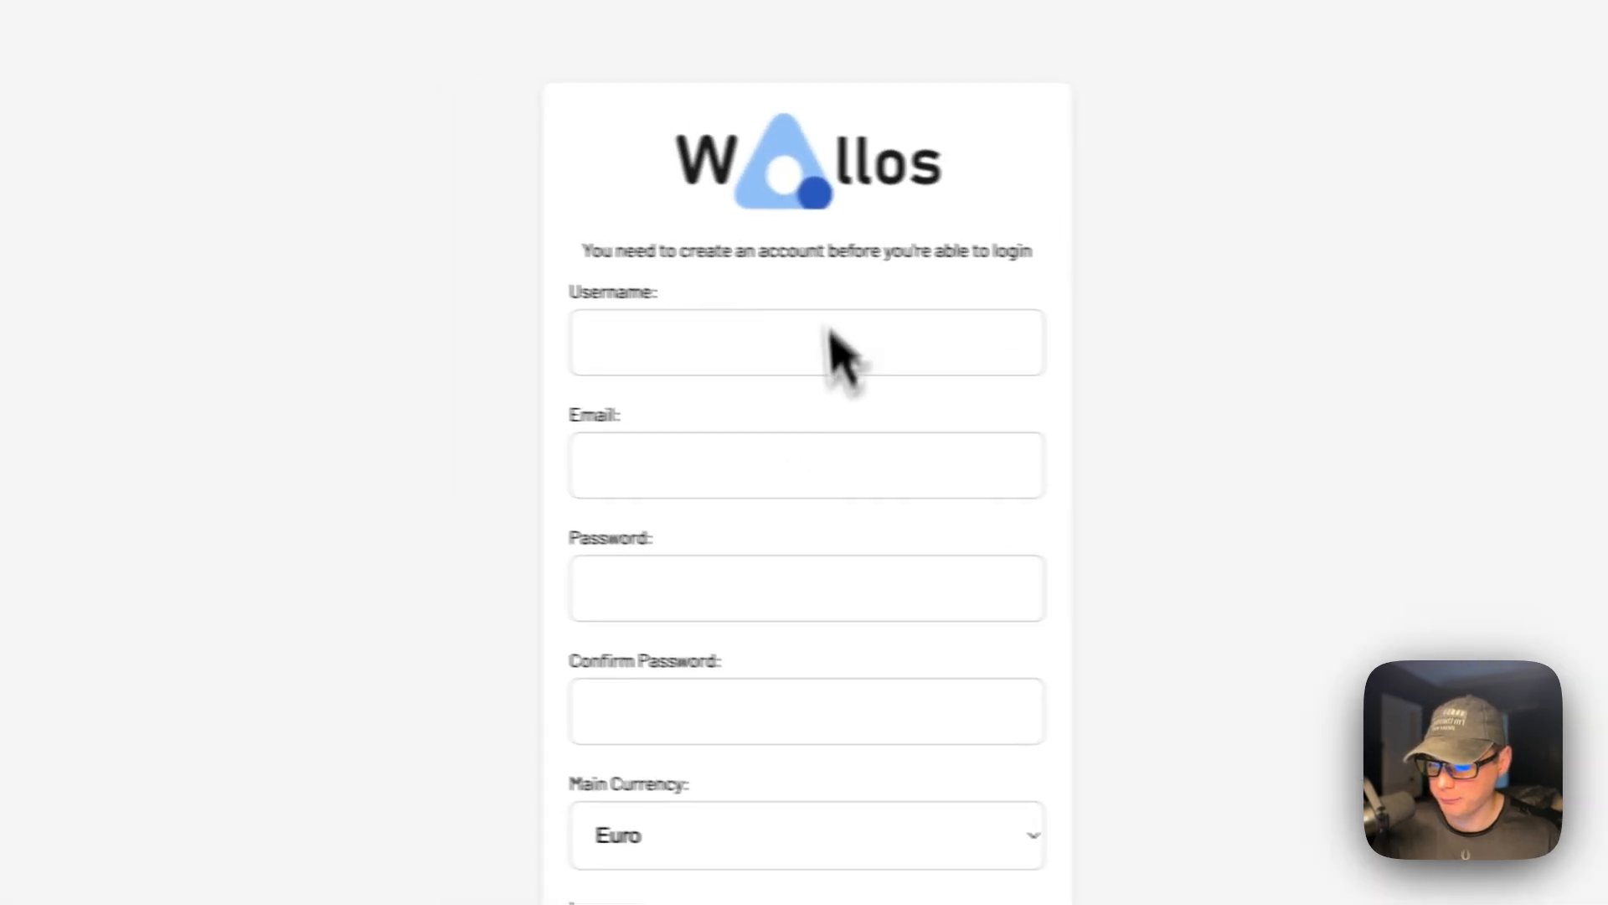
Enter the new account's username and e-mail address in the registration form.
click(585, 412)
text(admin)
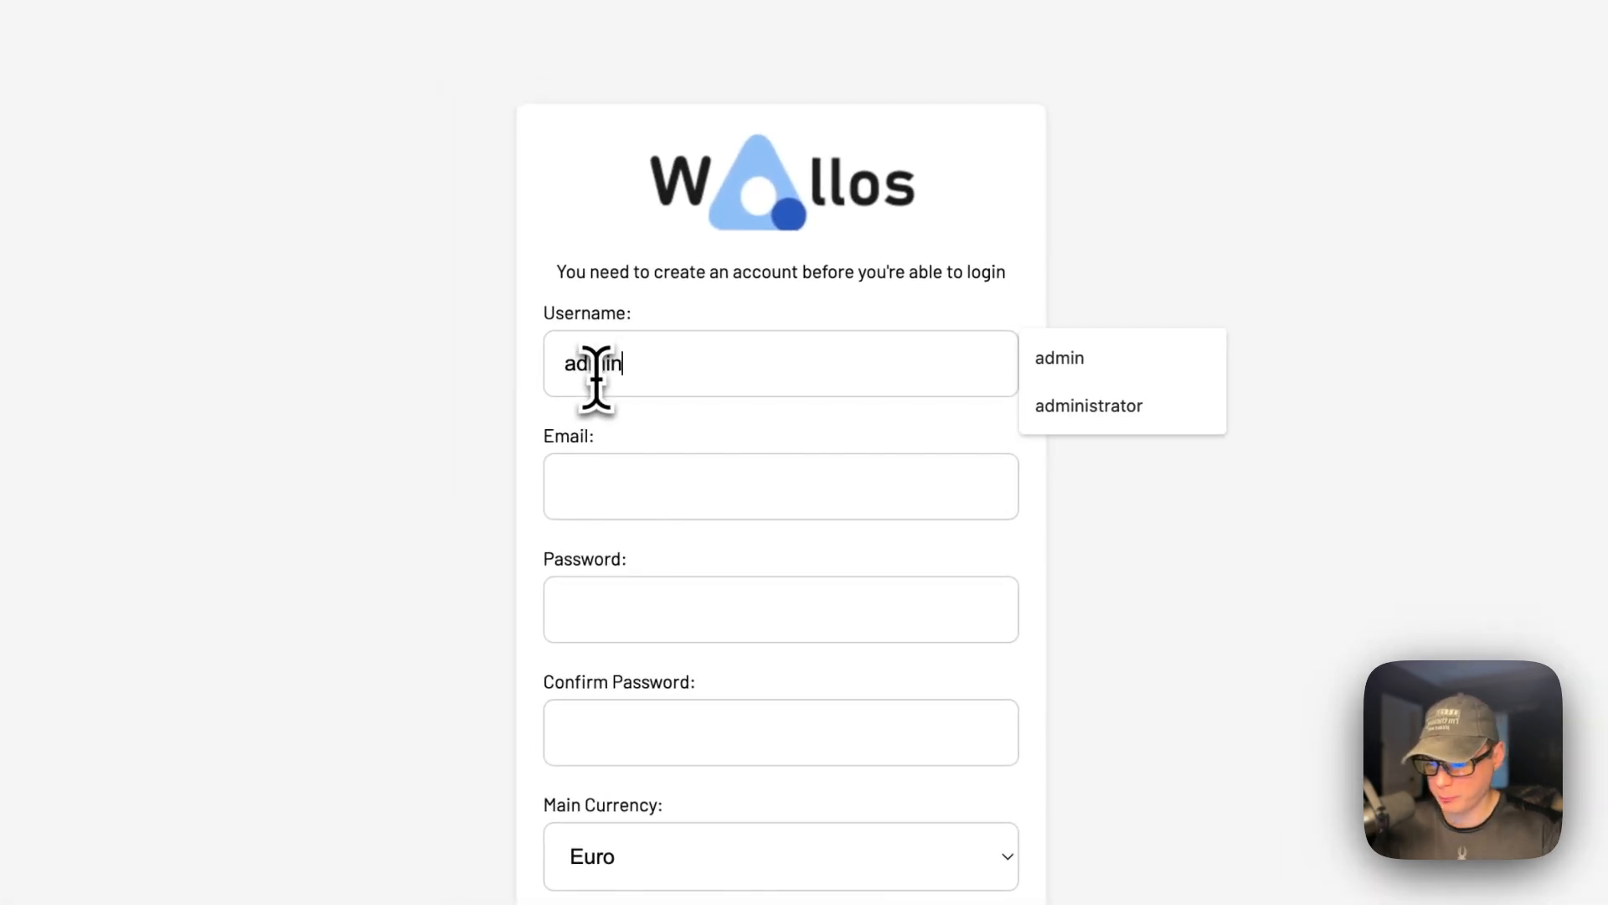
key(Tab)
text(a)
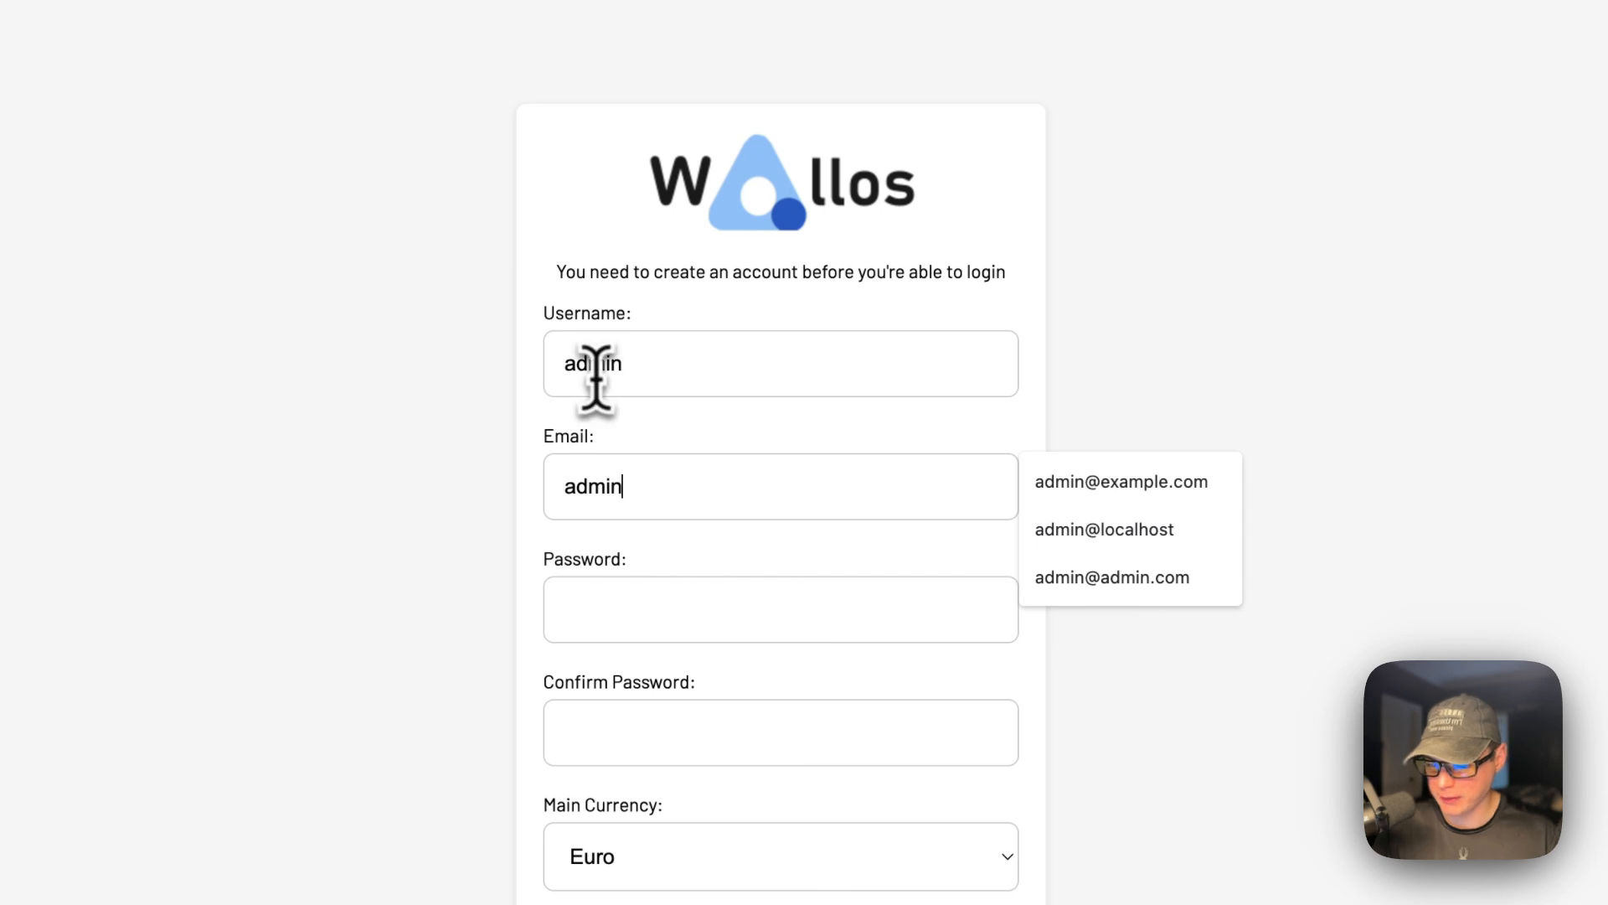
click(1039, 496)
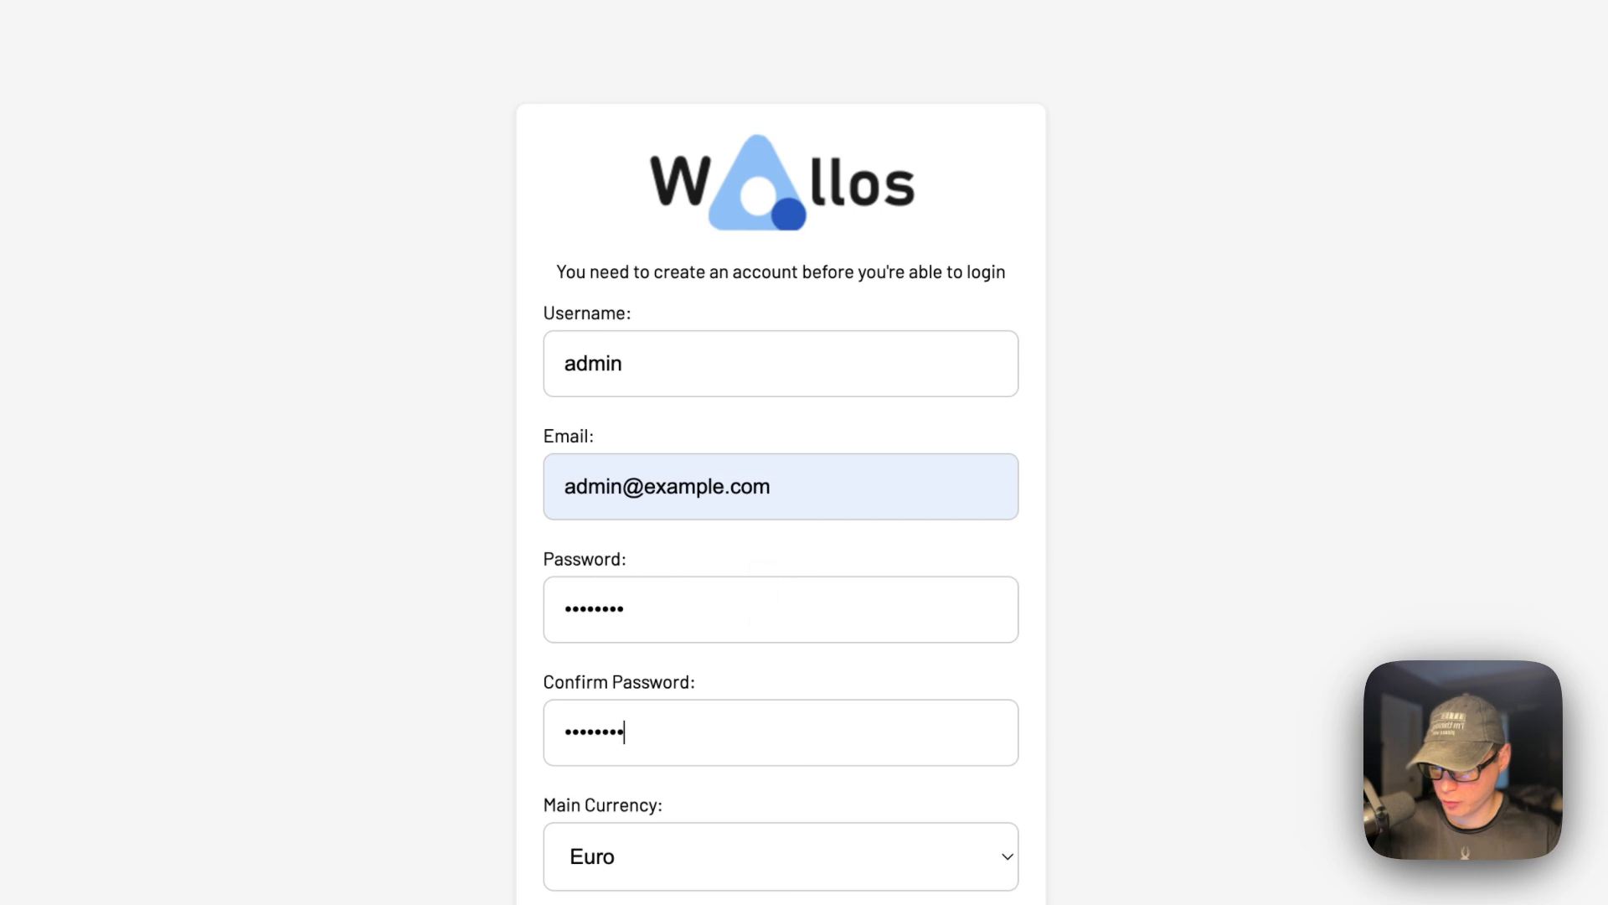
Set the main currency to US Dollar and register the account.
click(650, 858)
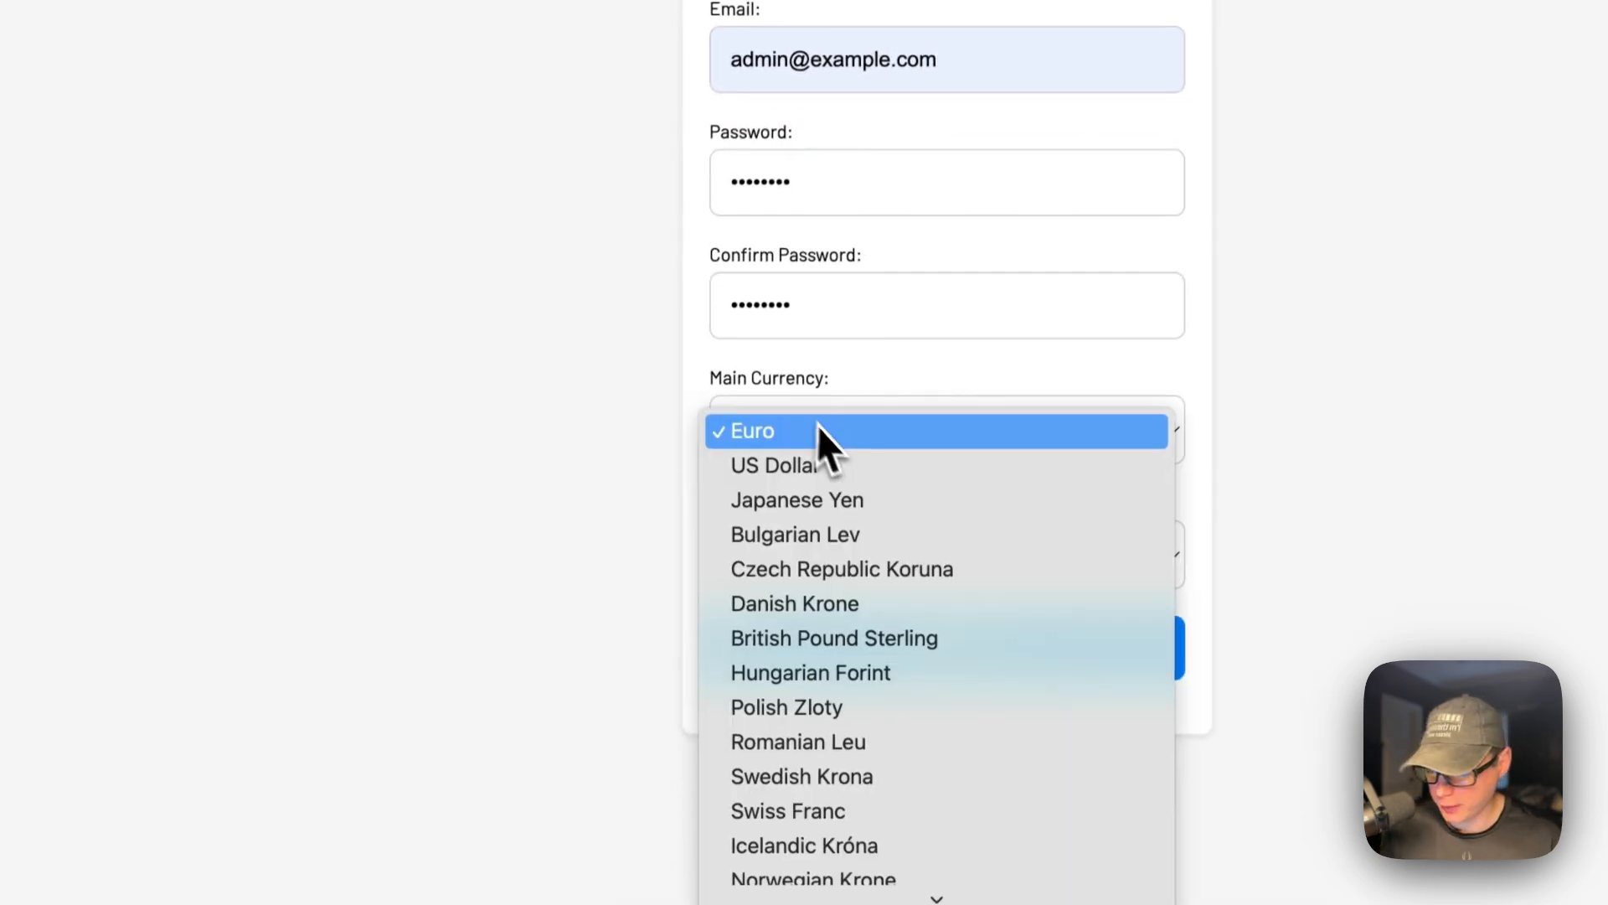
click(840, 463)
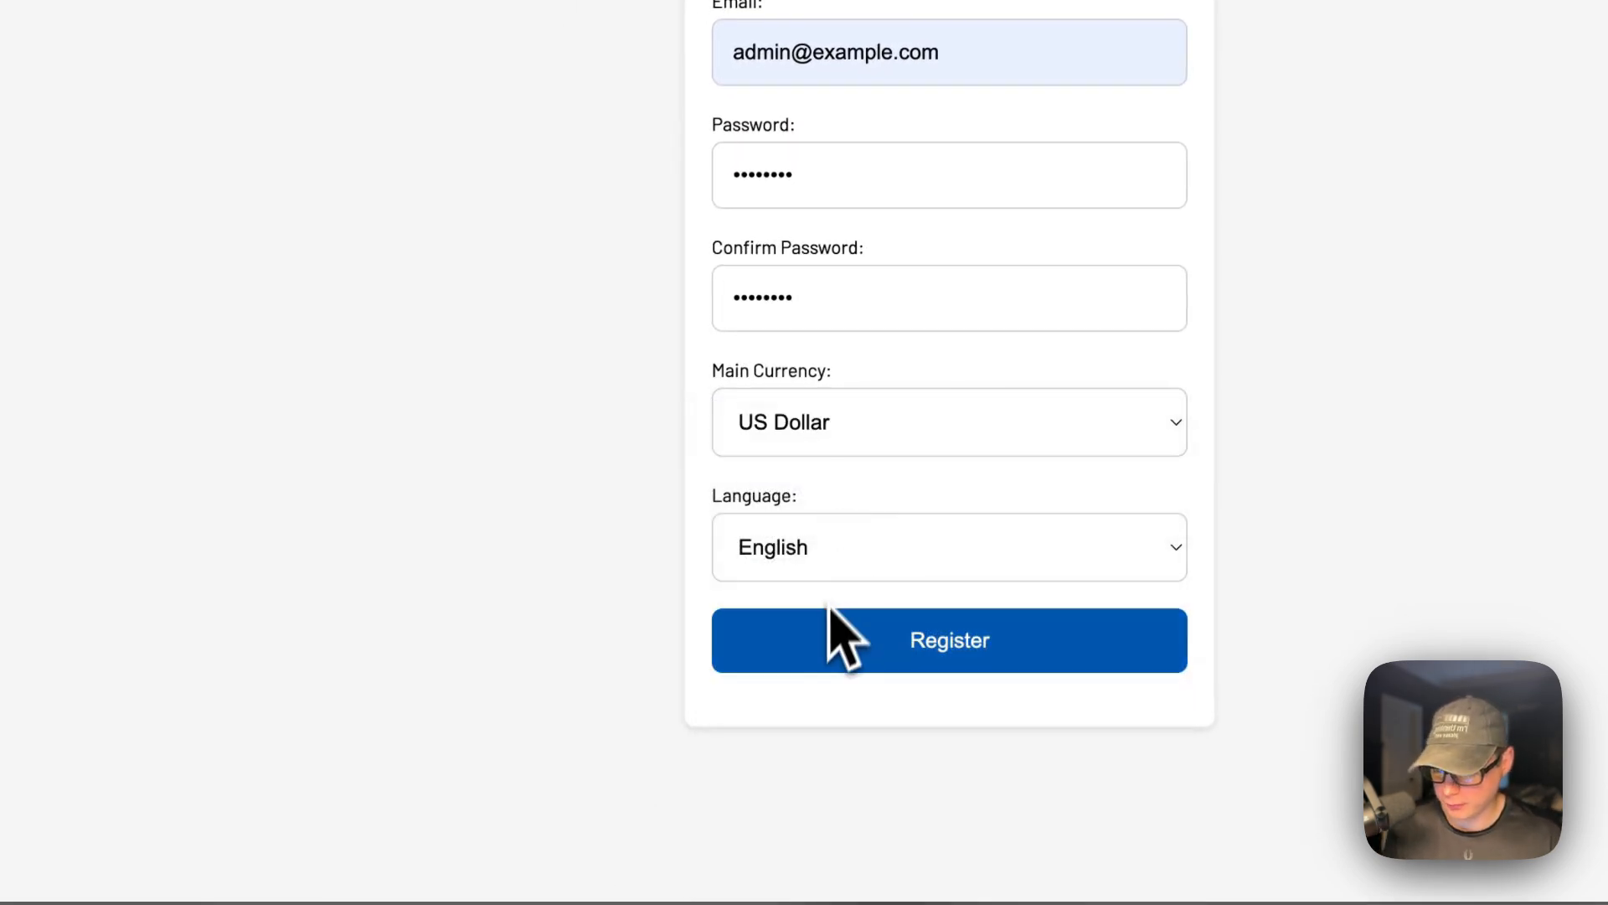
click(820, 629)
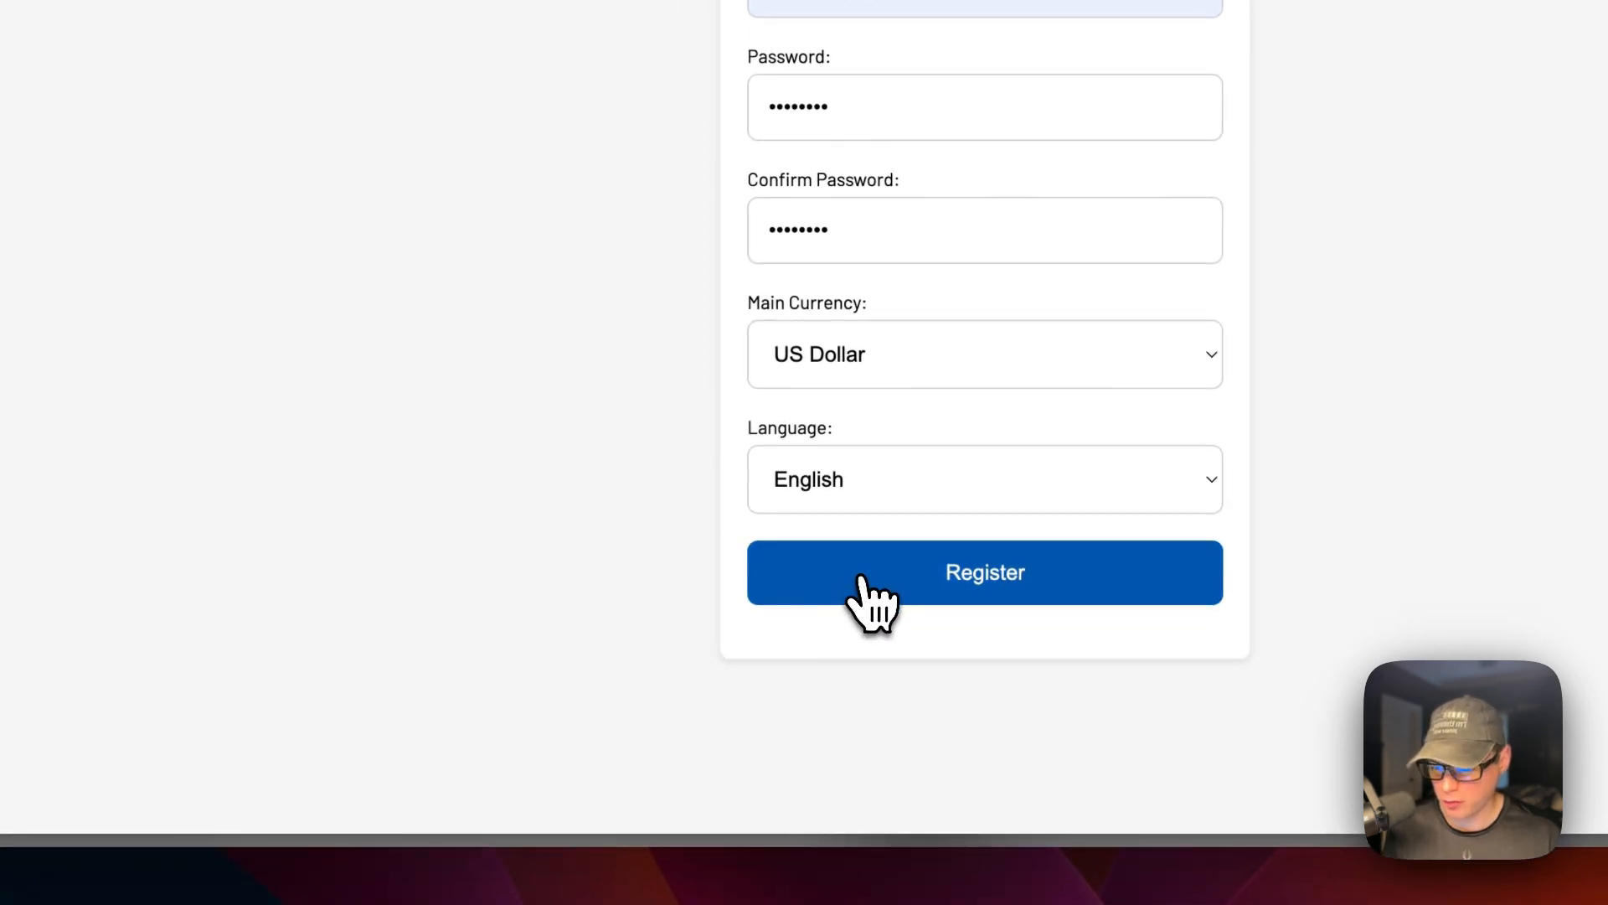
click(861, 578)
click(853, 82)
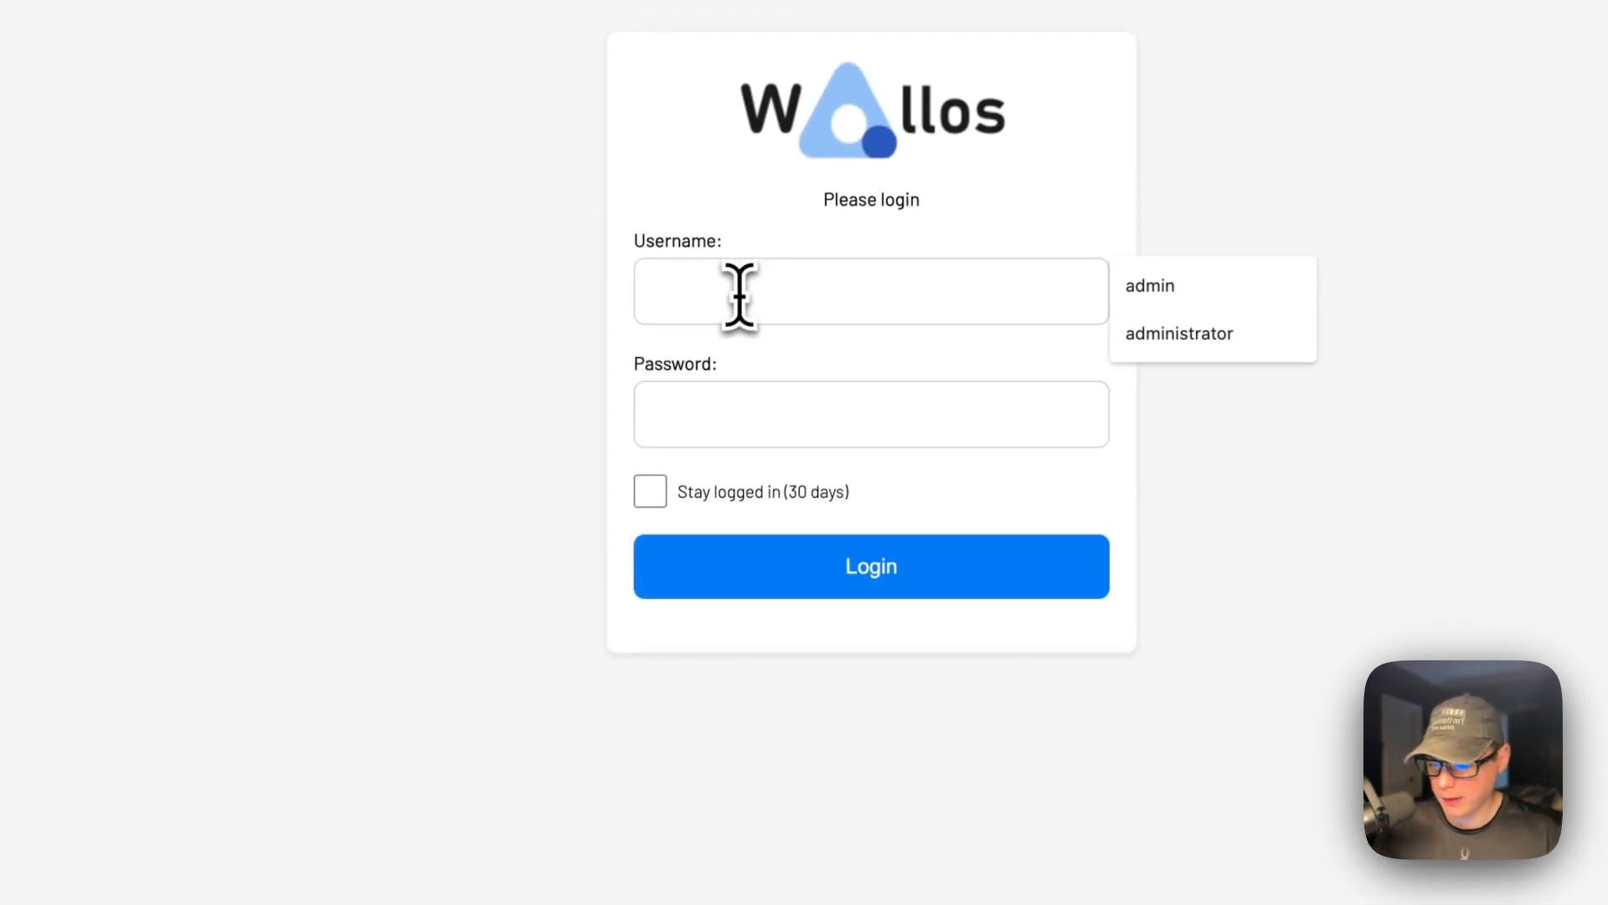
Log in with the new account, staying logged in for 30 days, and begin the first subscription.
key(Tab)
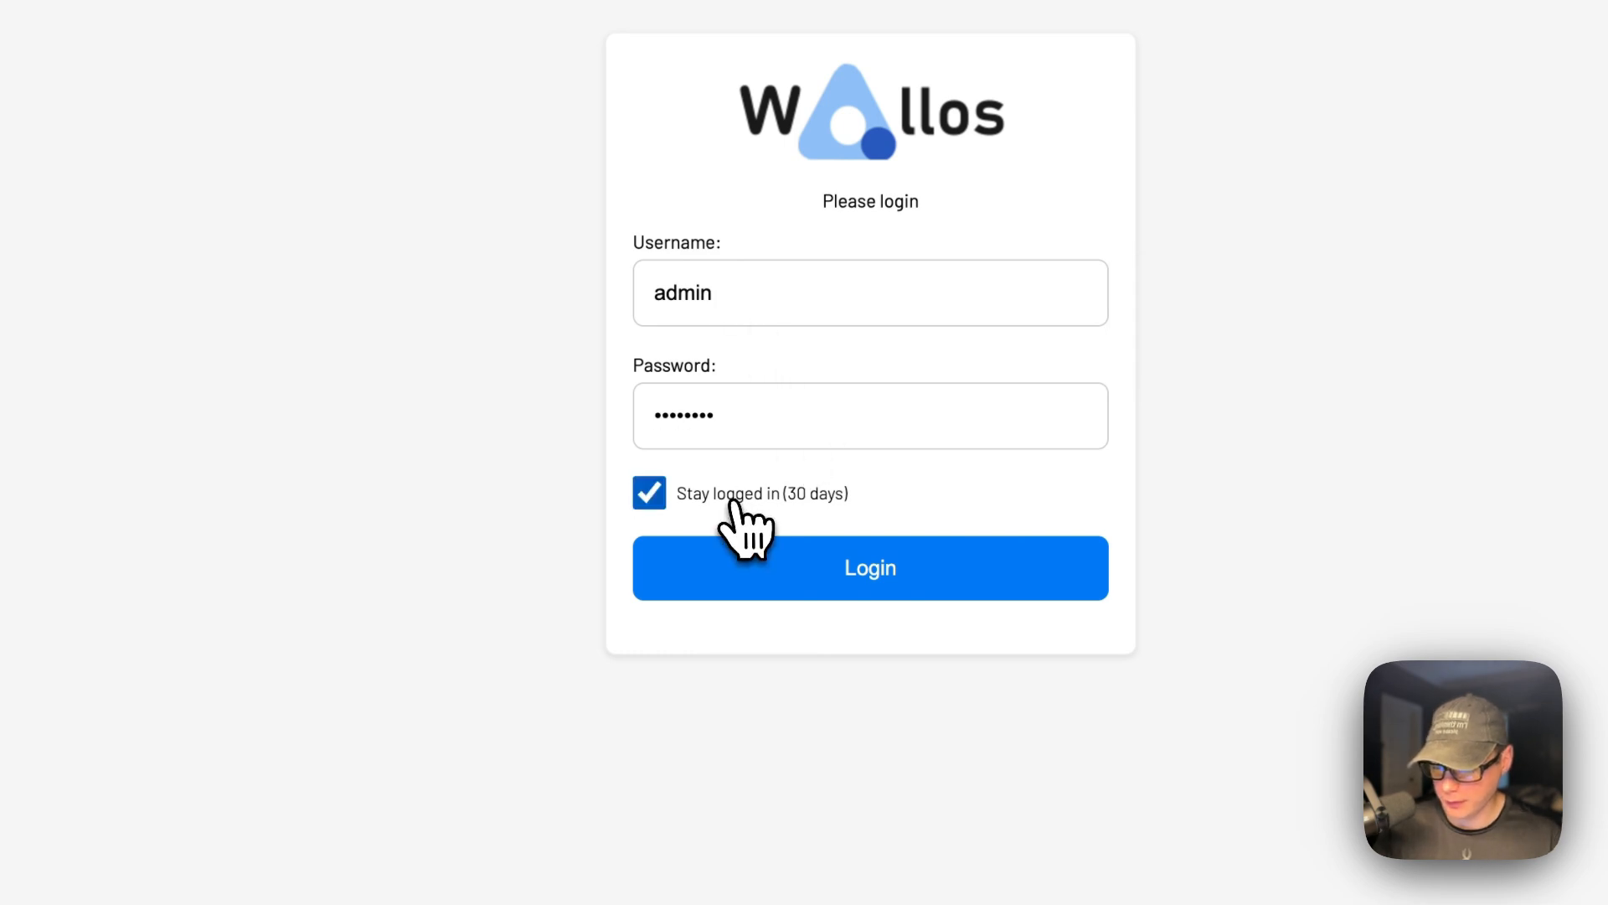
click(757, 573)
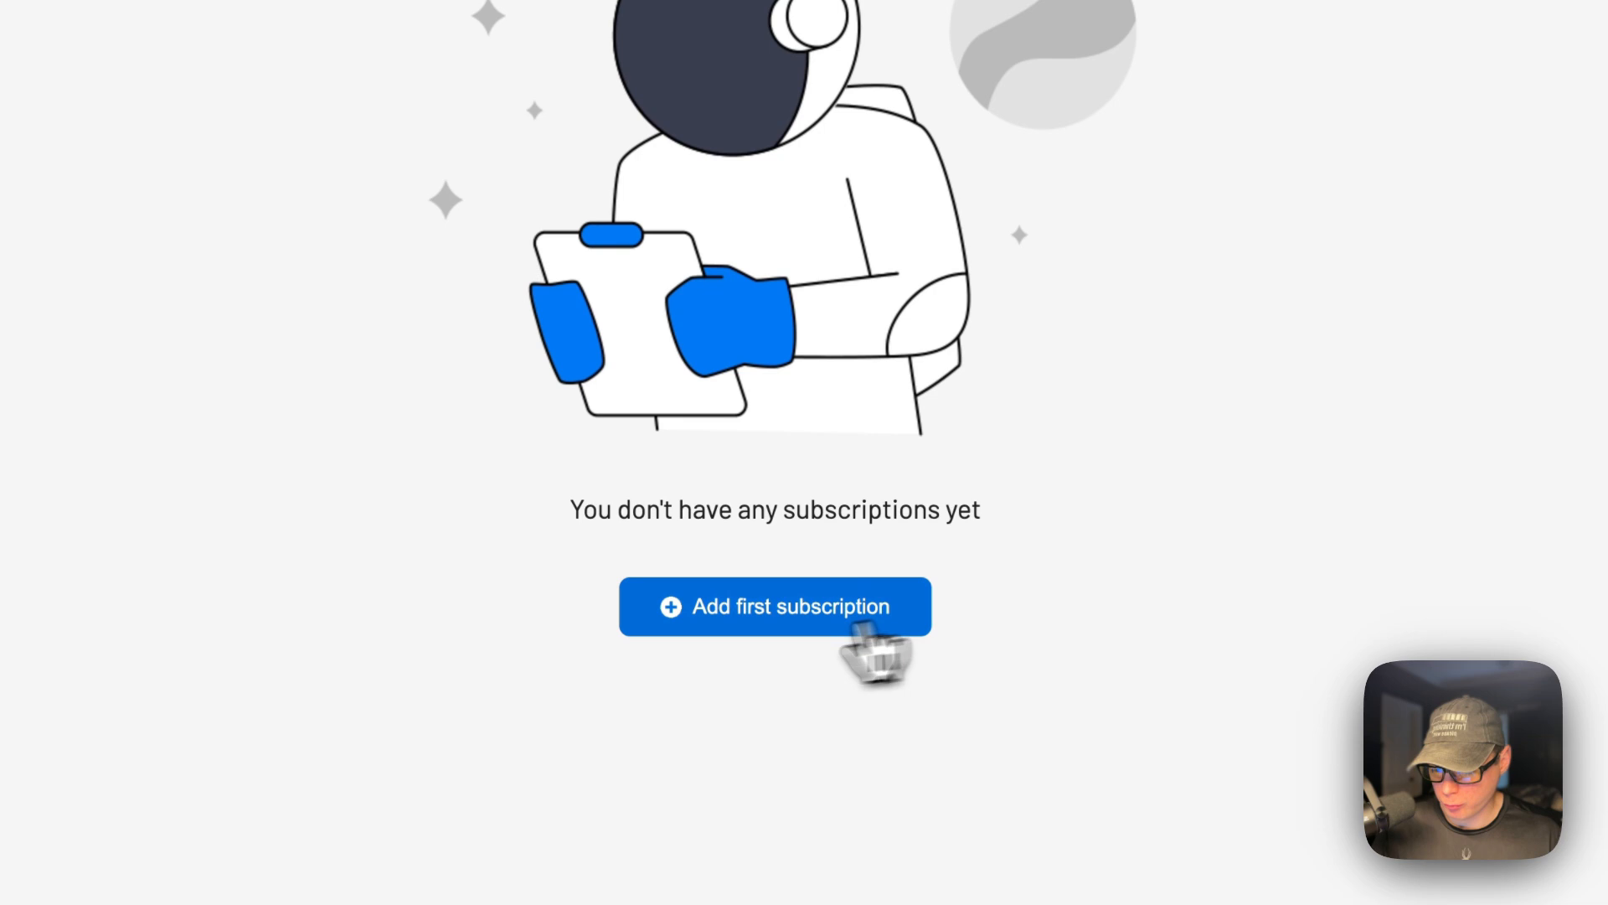
click(750, 610)
Name the subscription 'Testing', in US Dollar, billed every 1 month.
click(543, 216)
text(Testing)
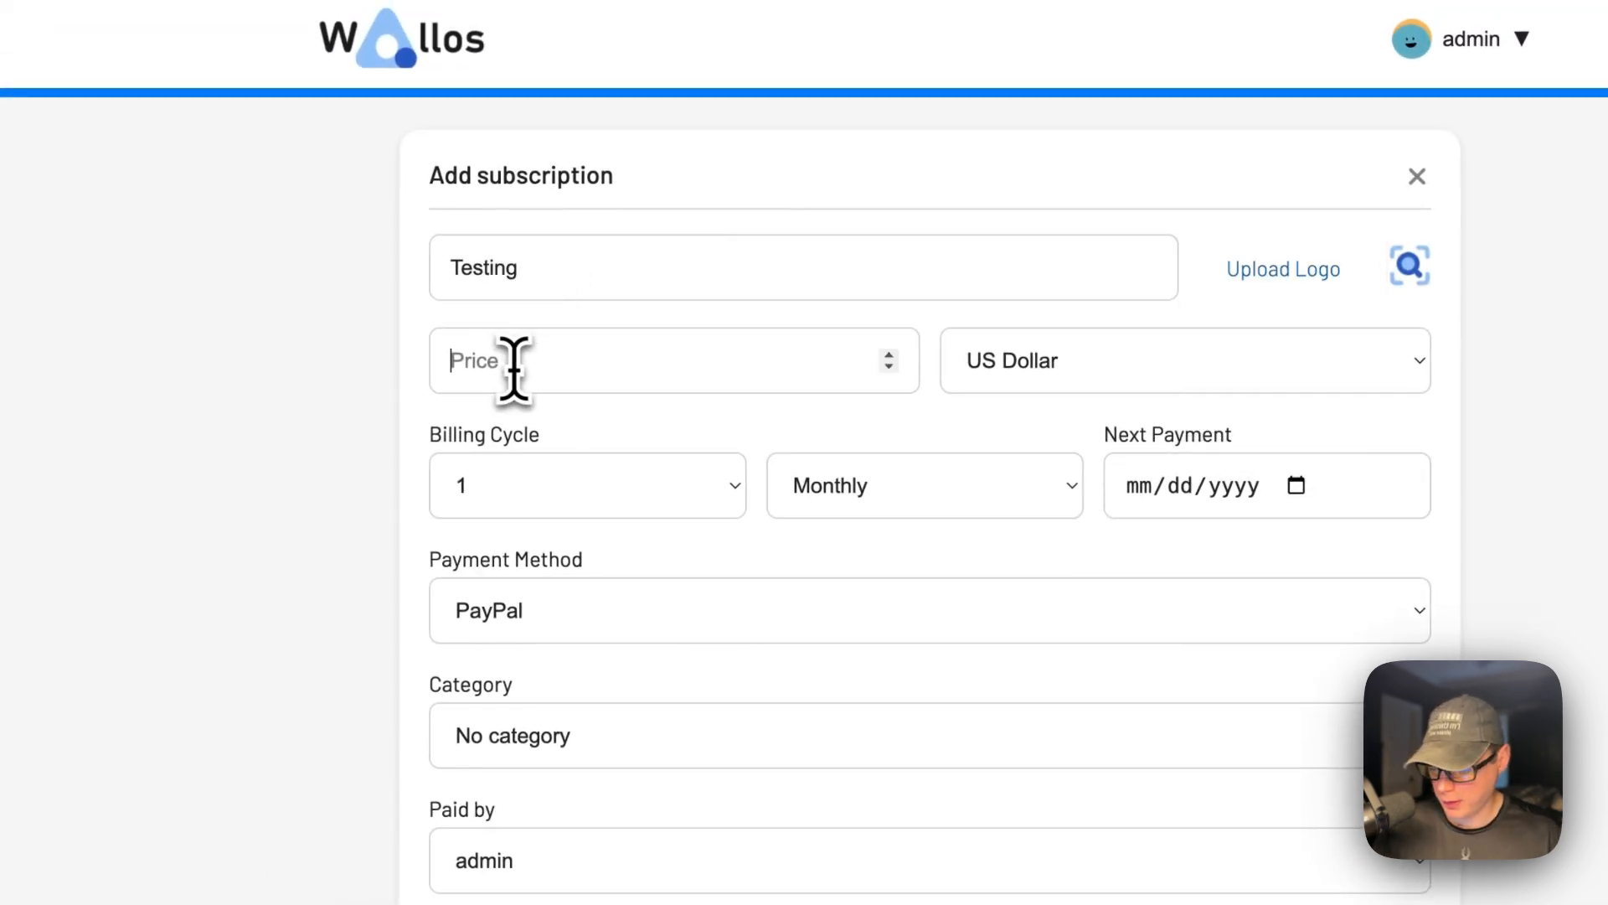
click(987, 368)
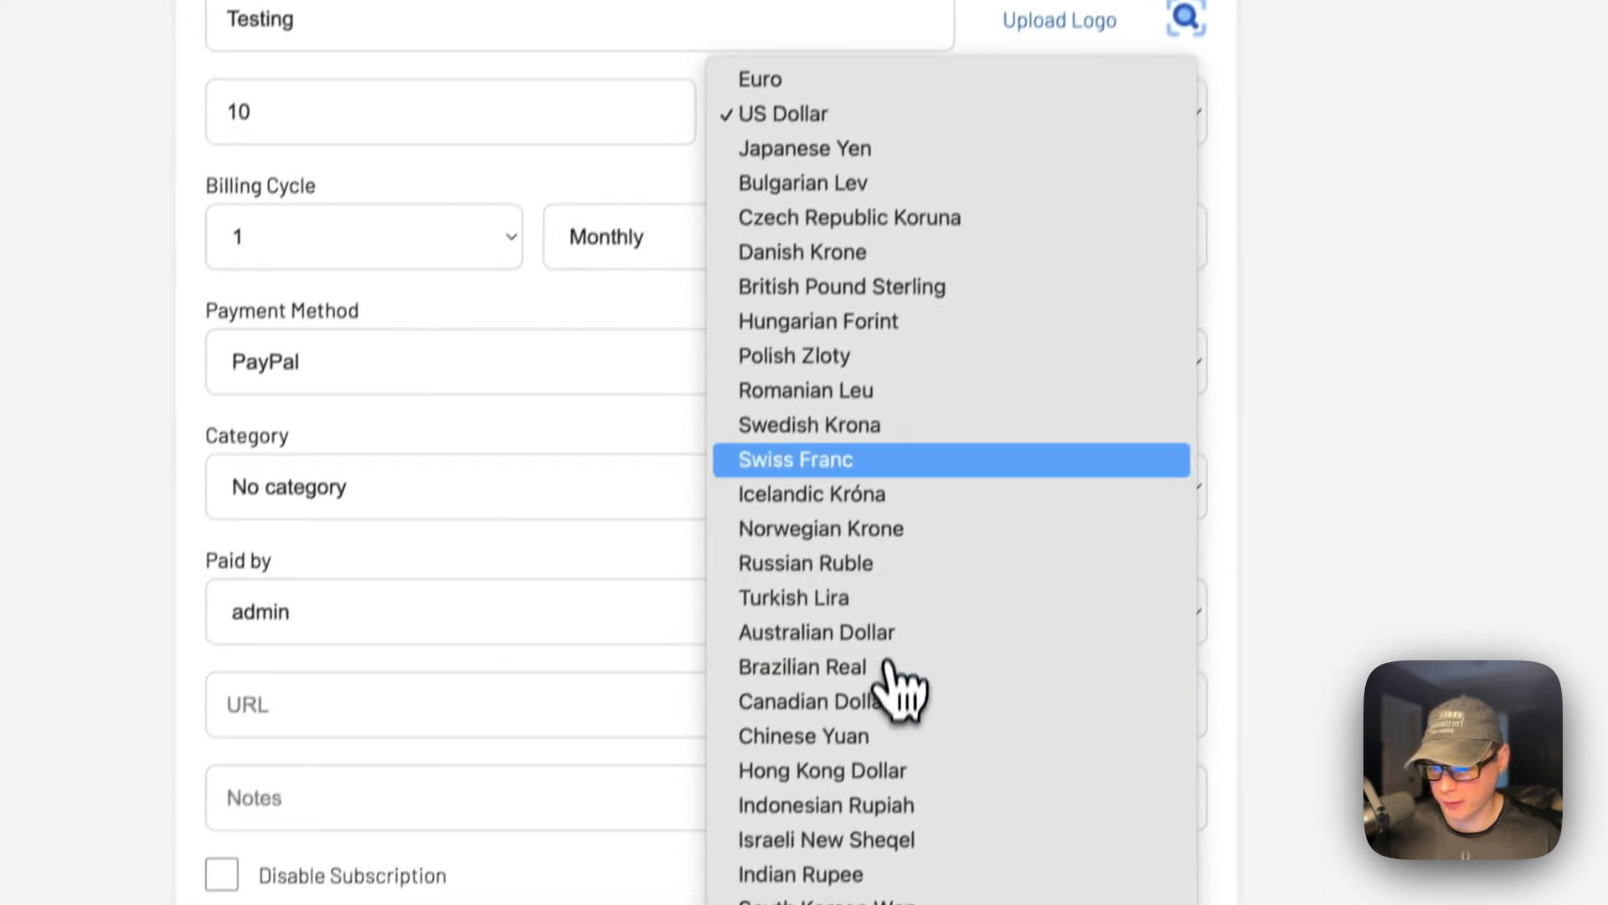
click(87, 284)
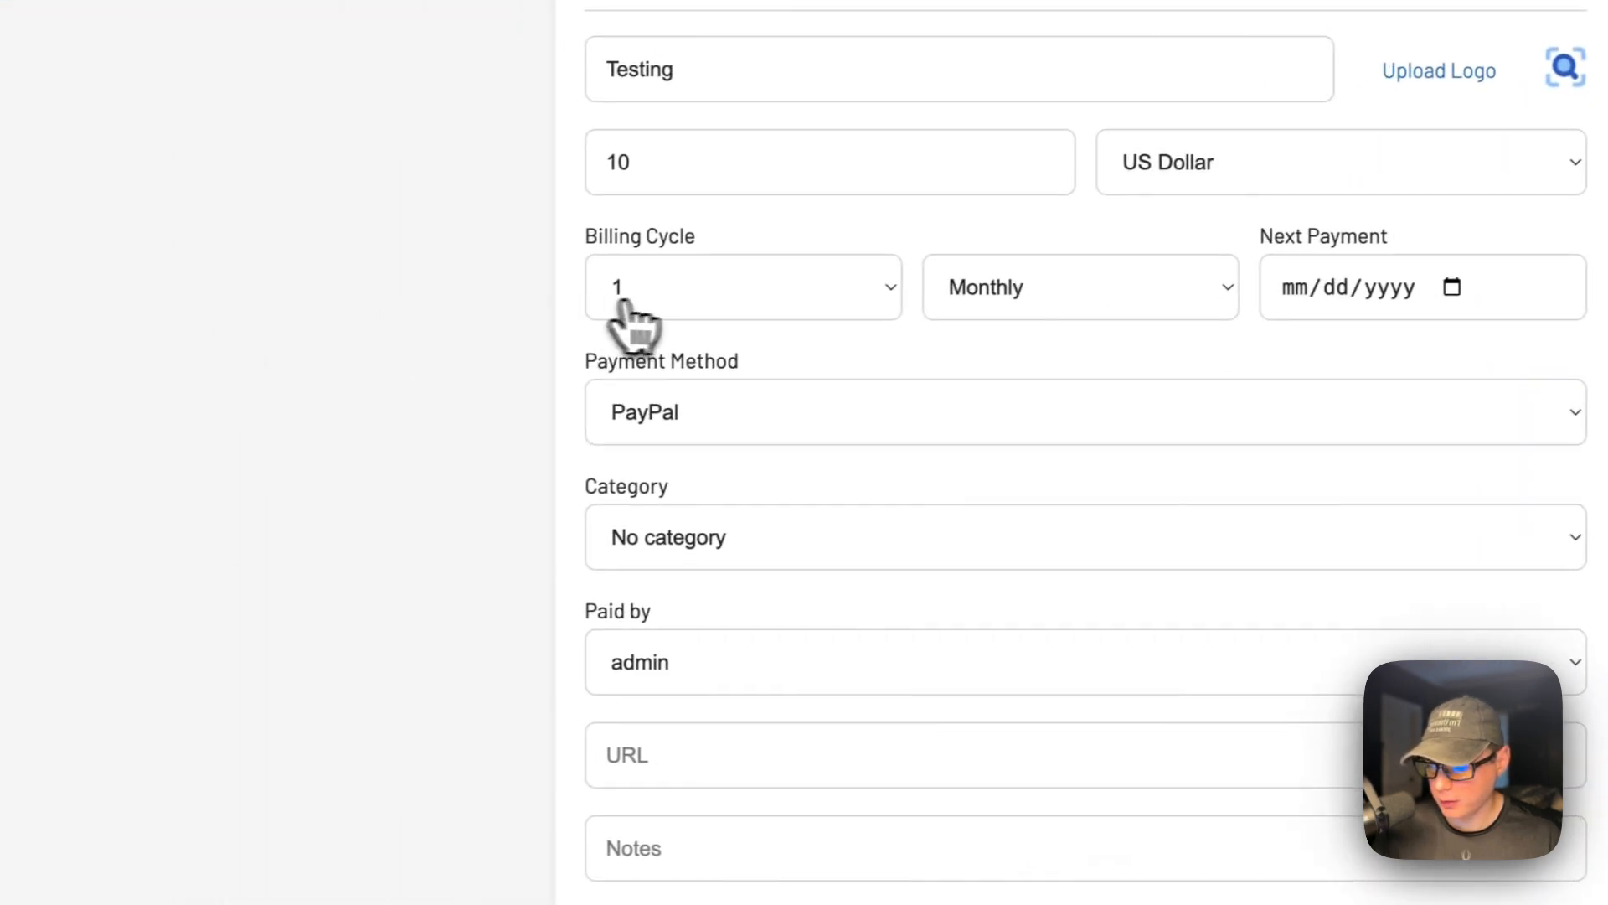
click(239, 251)
click(1005, 367)
click(1012, 287)
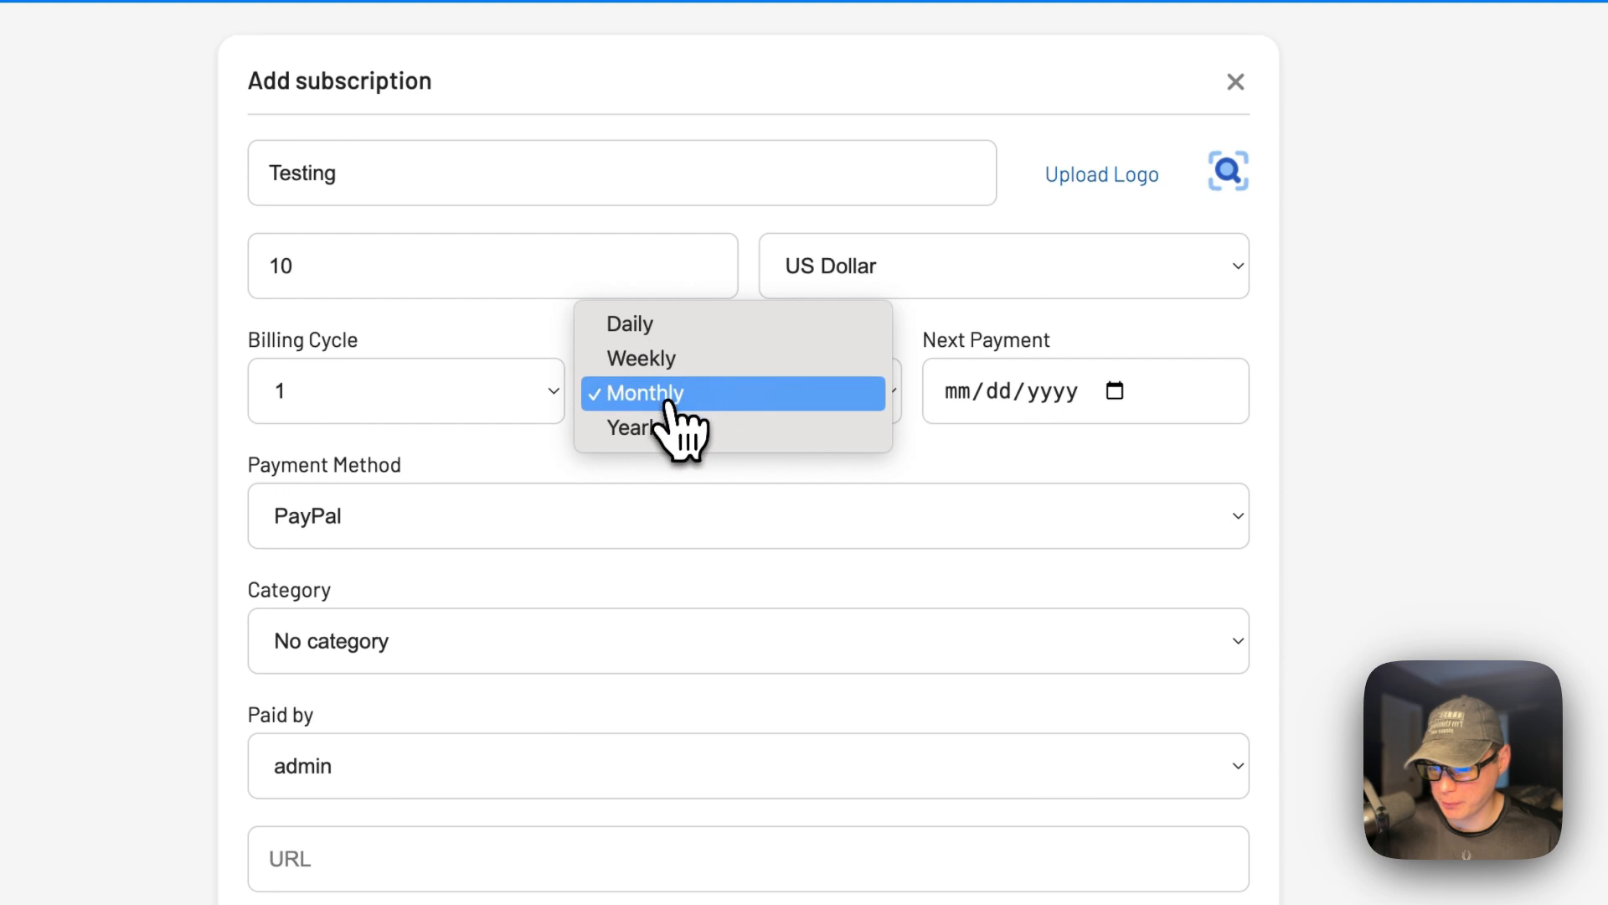
click(551, 468)
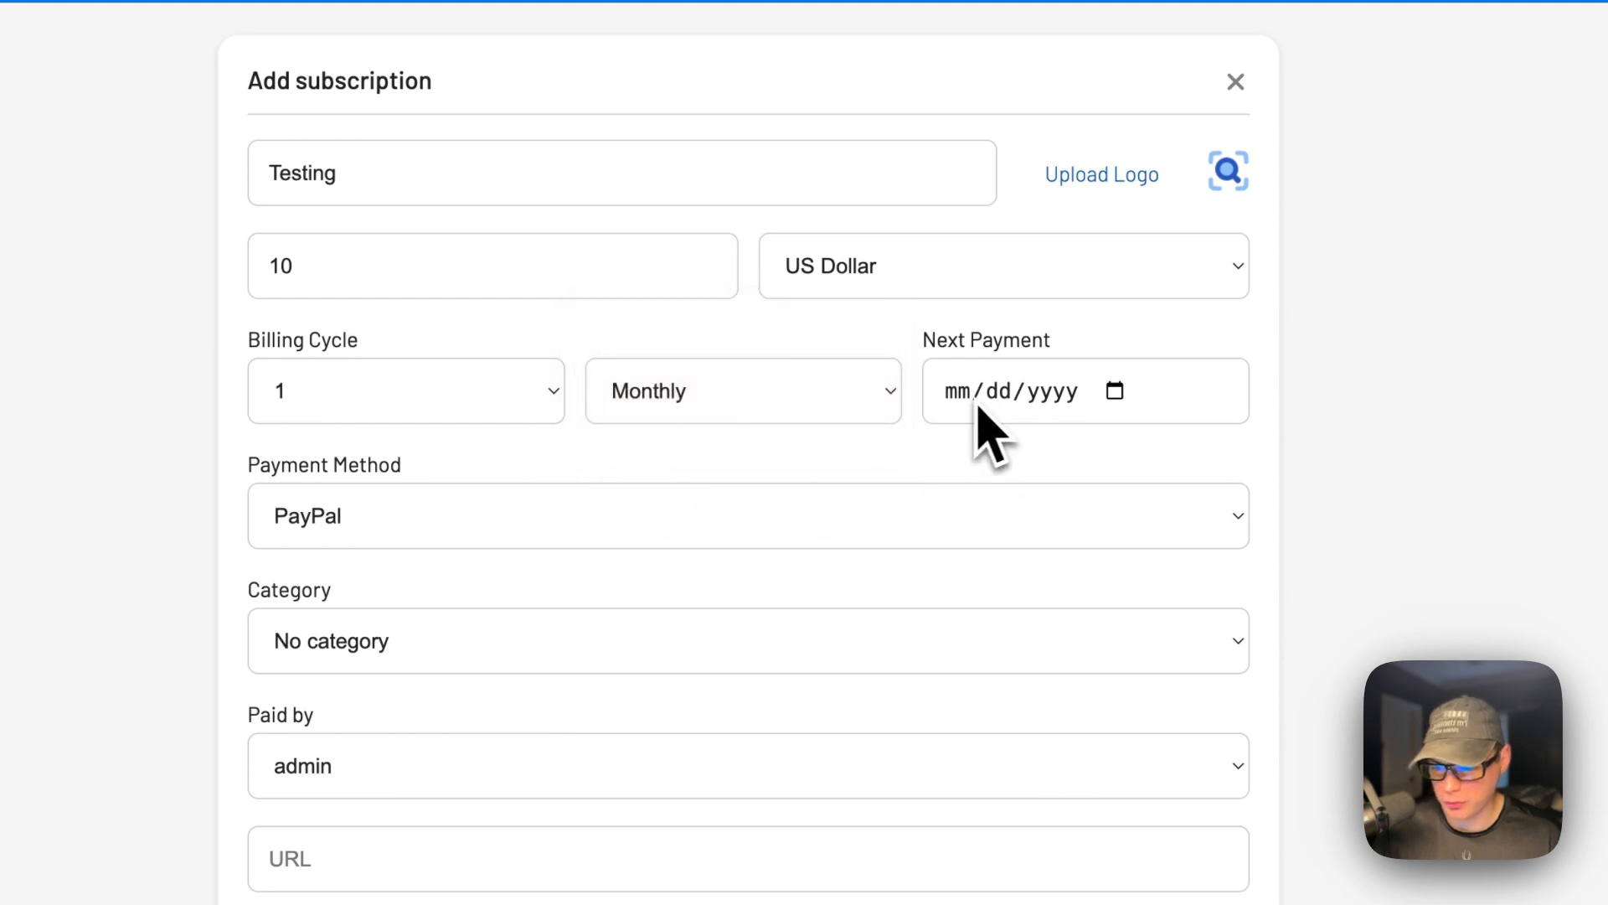
Set next payment to March 2, 2024, pay with Stripe, category Technology, payer admin, and save.
click(1115, 391)
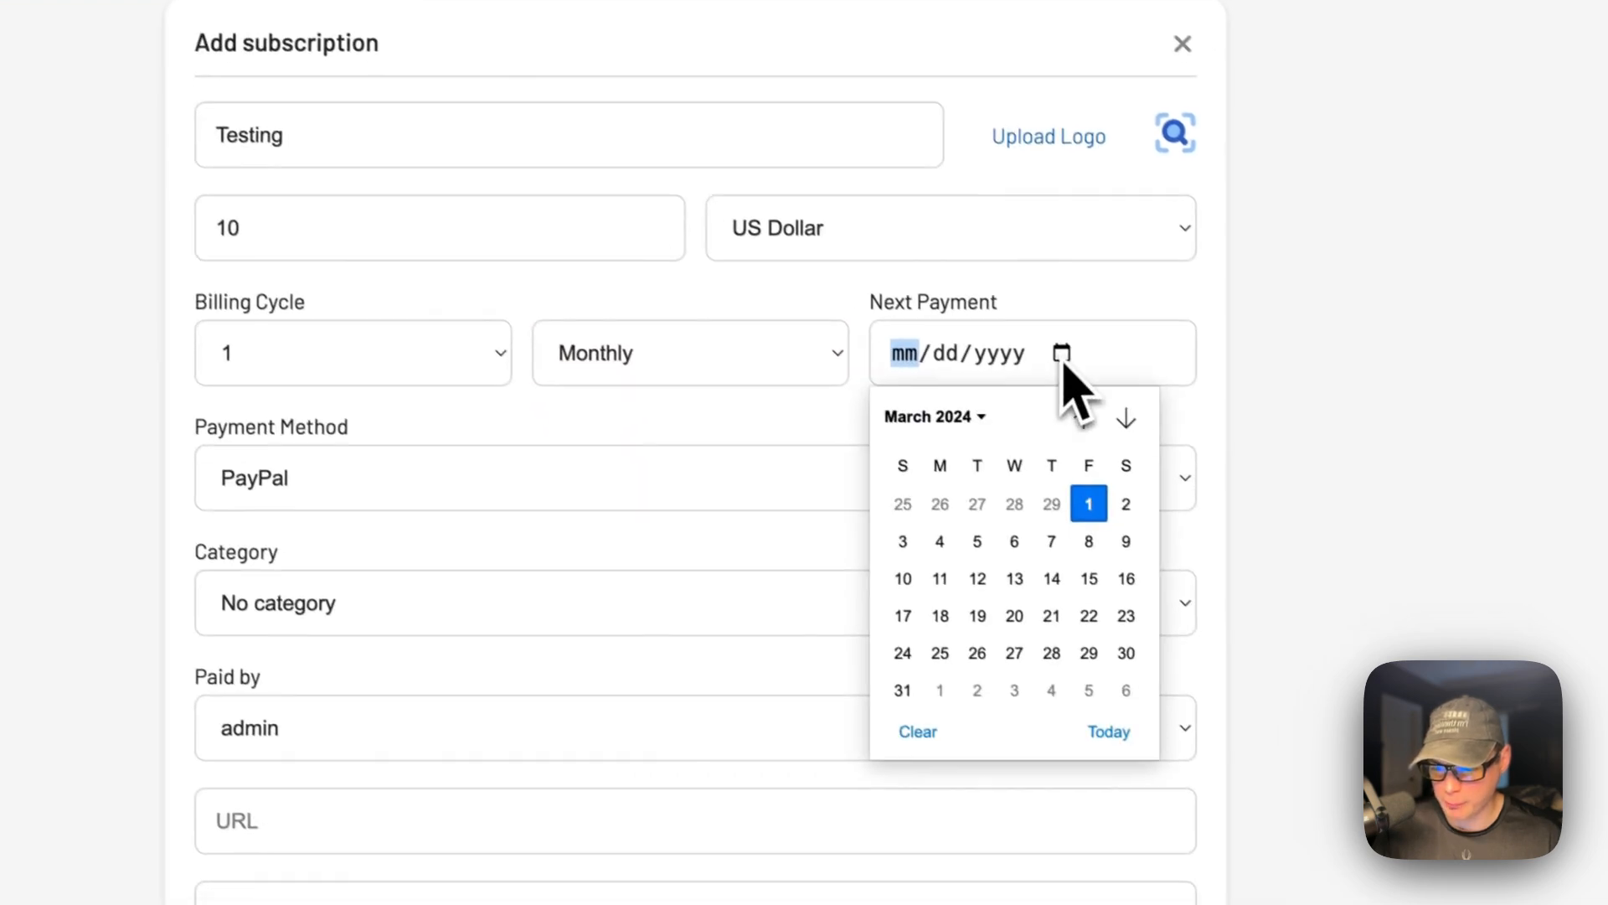
click(1179, 545)
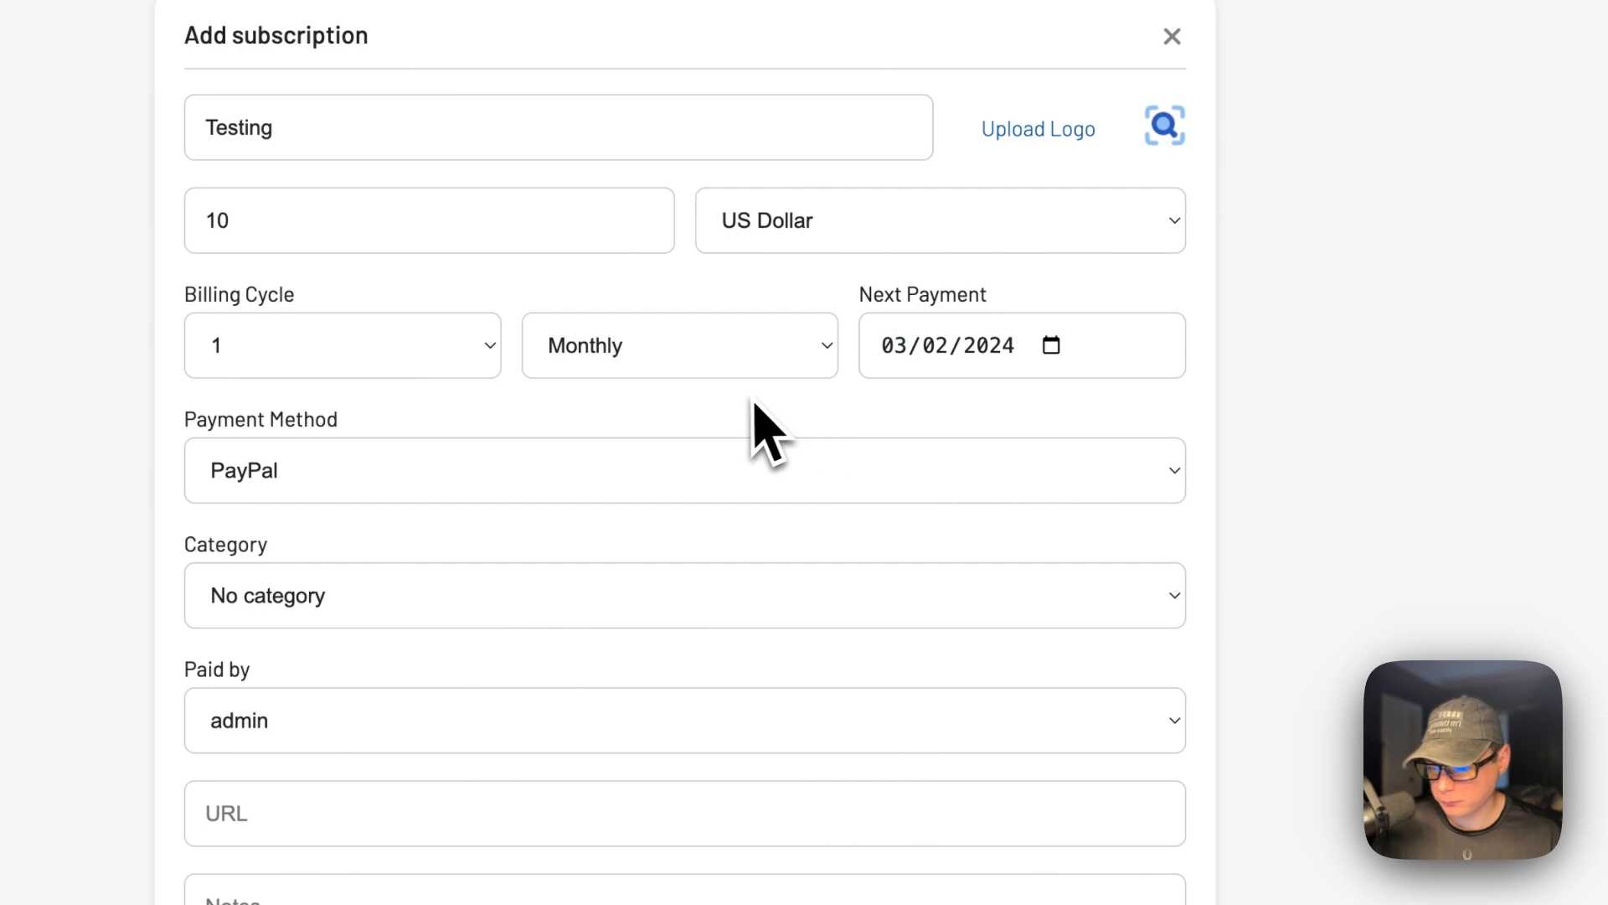
click(318, 476)
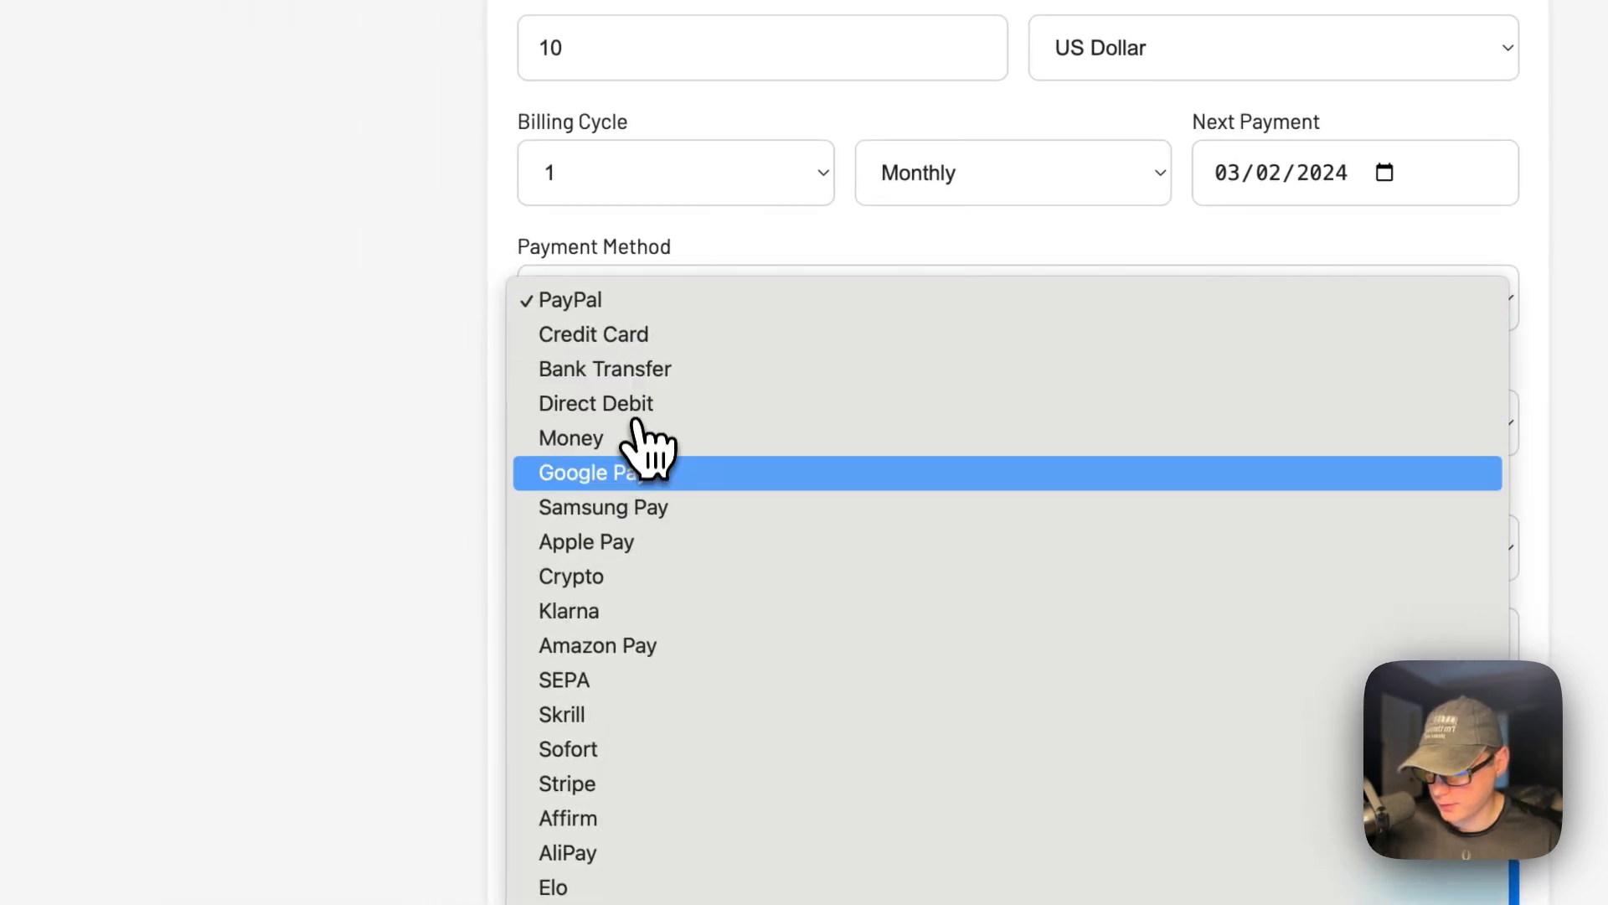
click(643, 785)
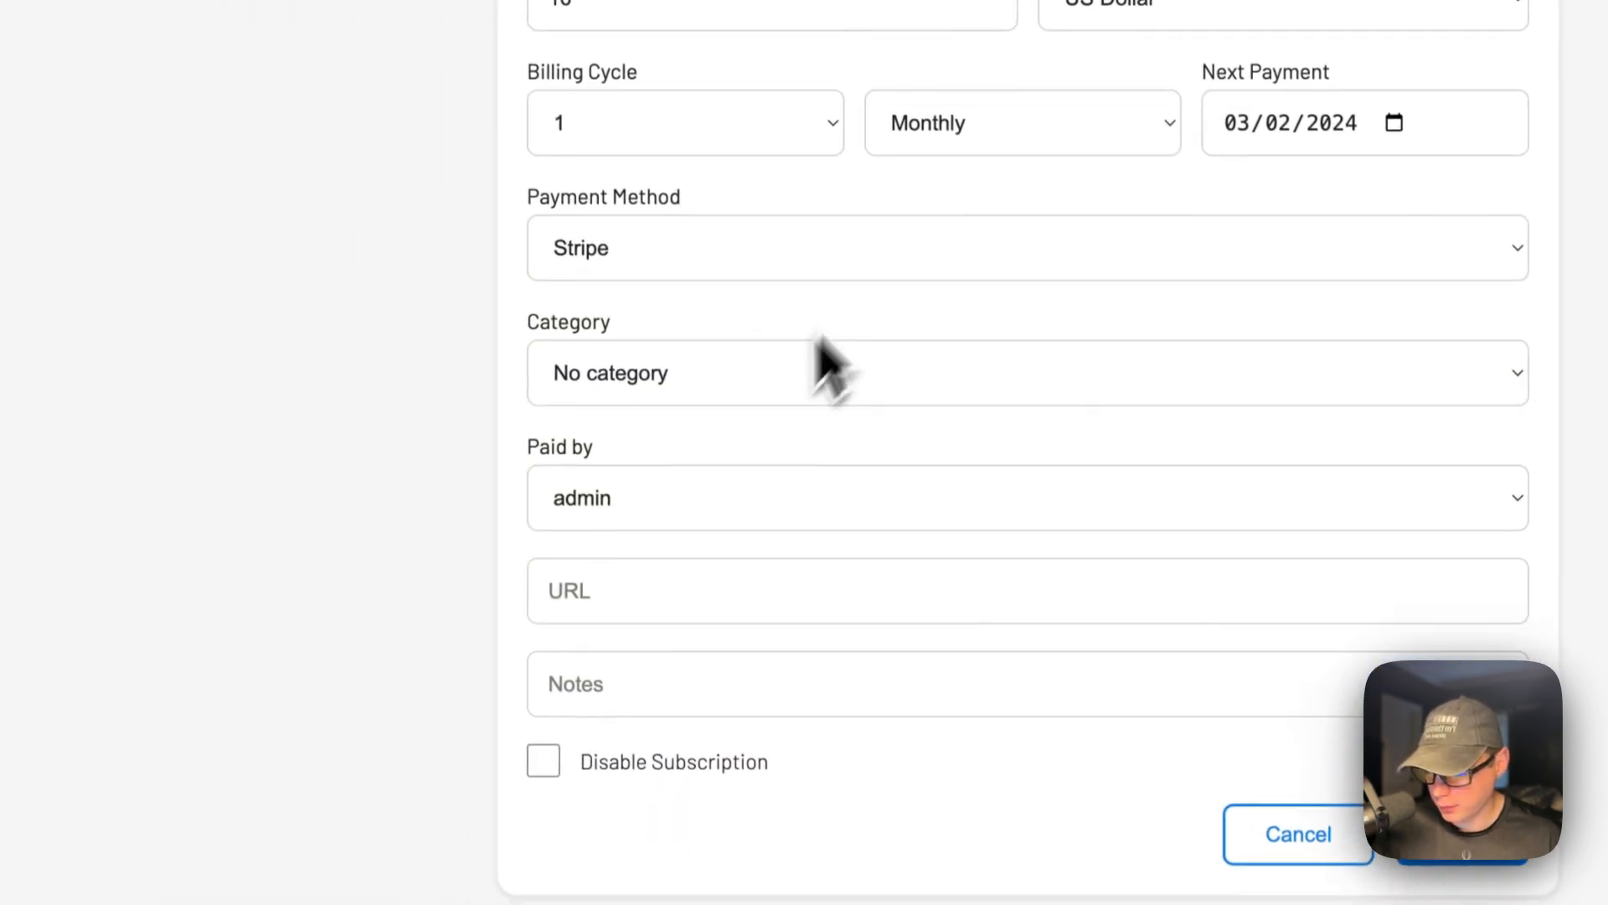
click(808, 369)
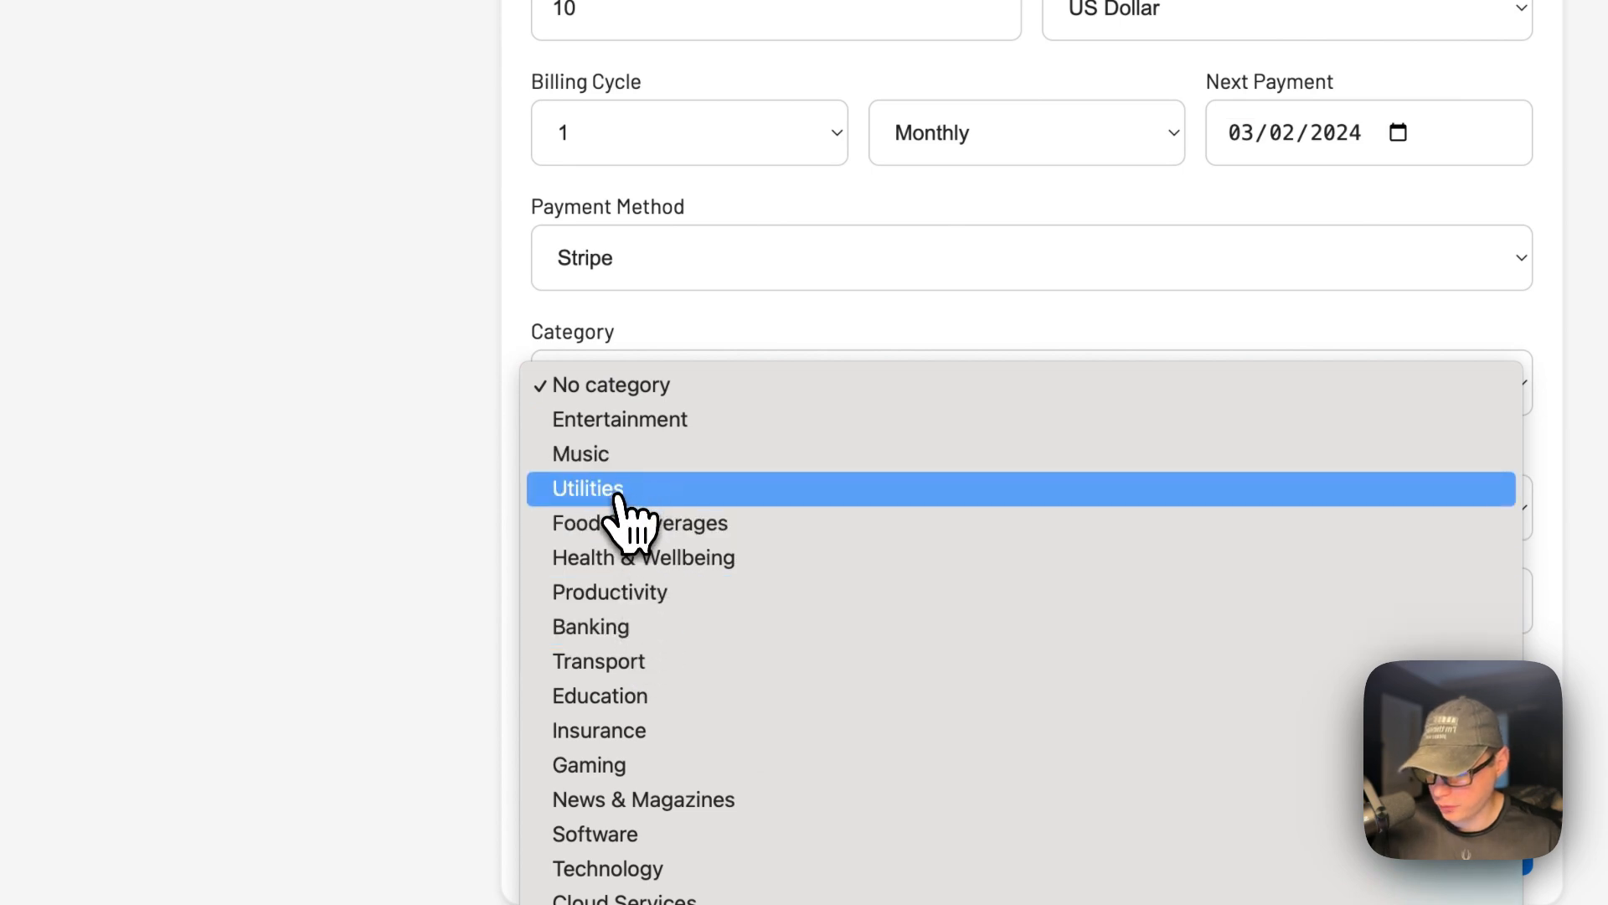
click(637, 868)
click(649, 513)
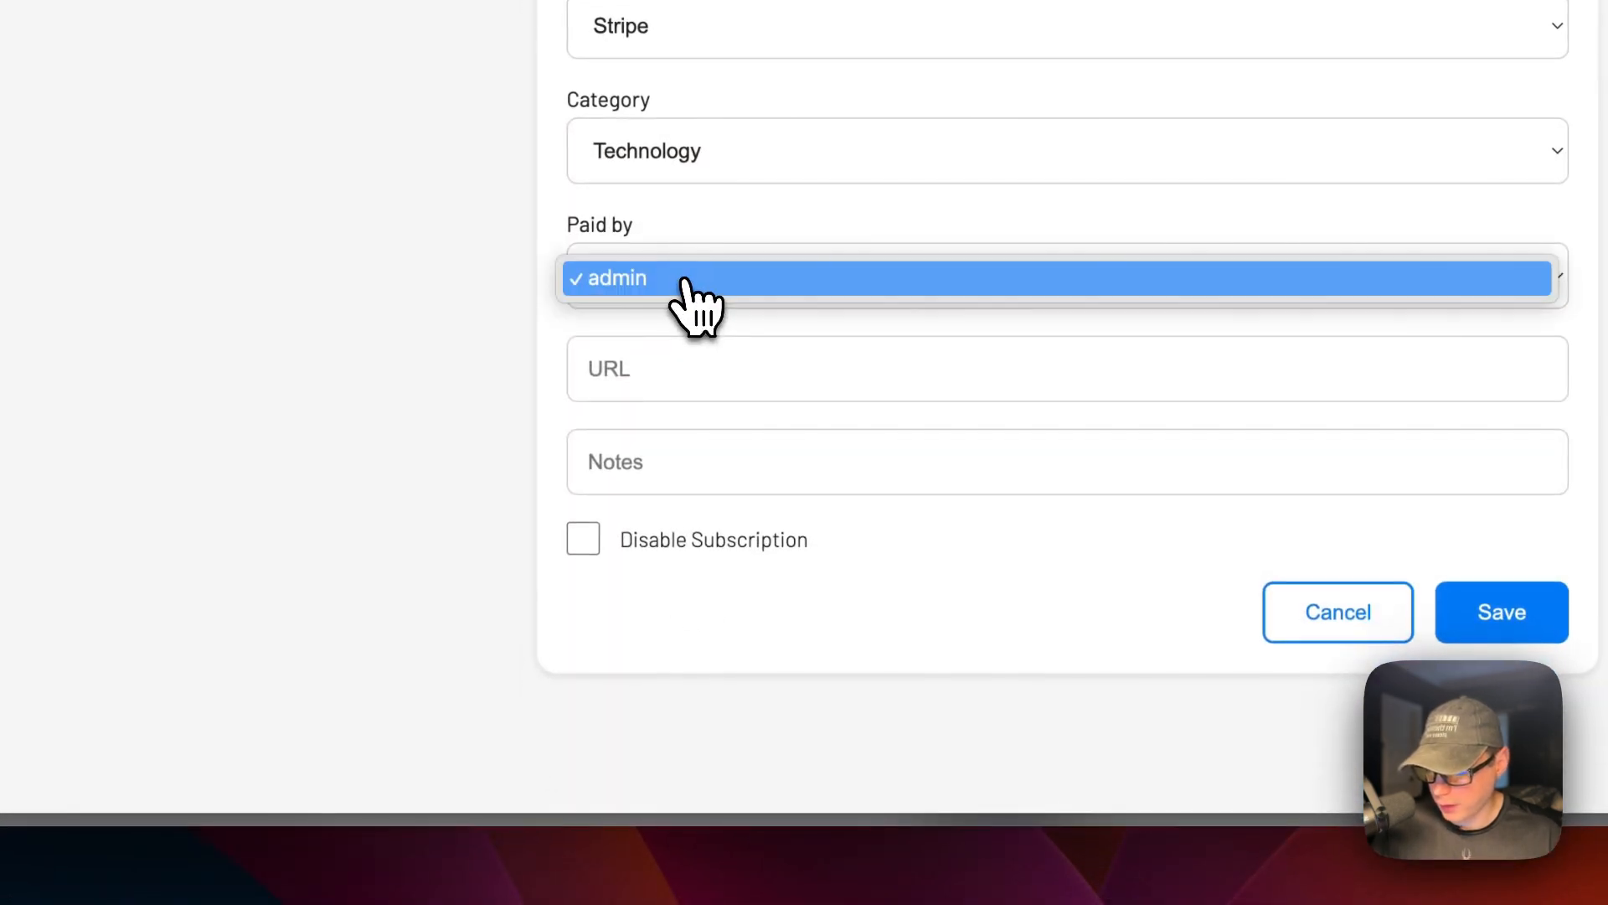
click(501, 357)
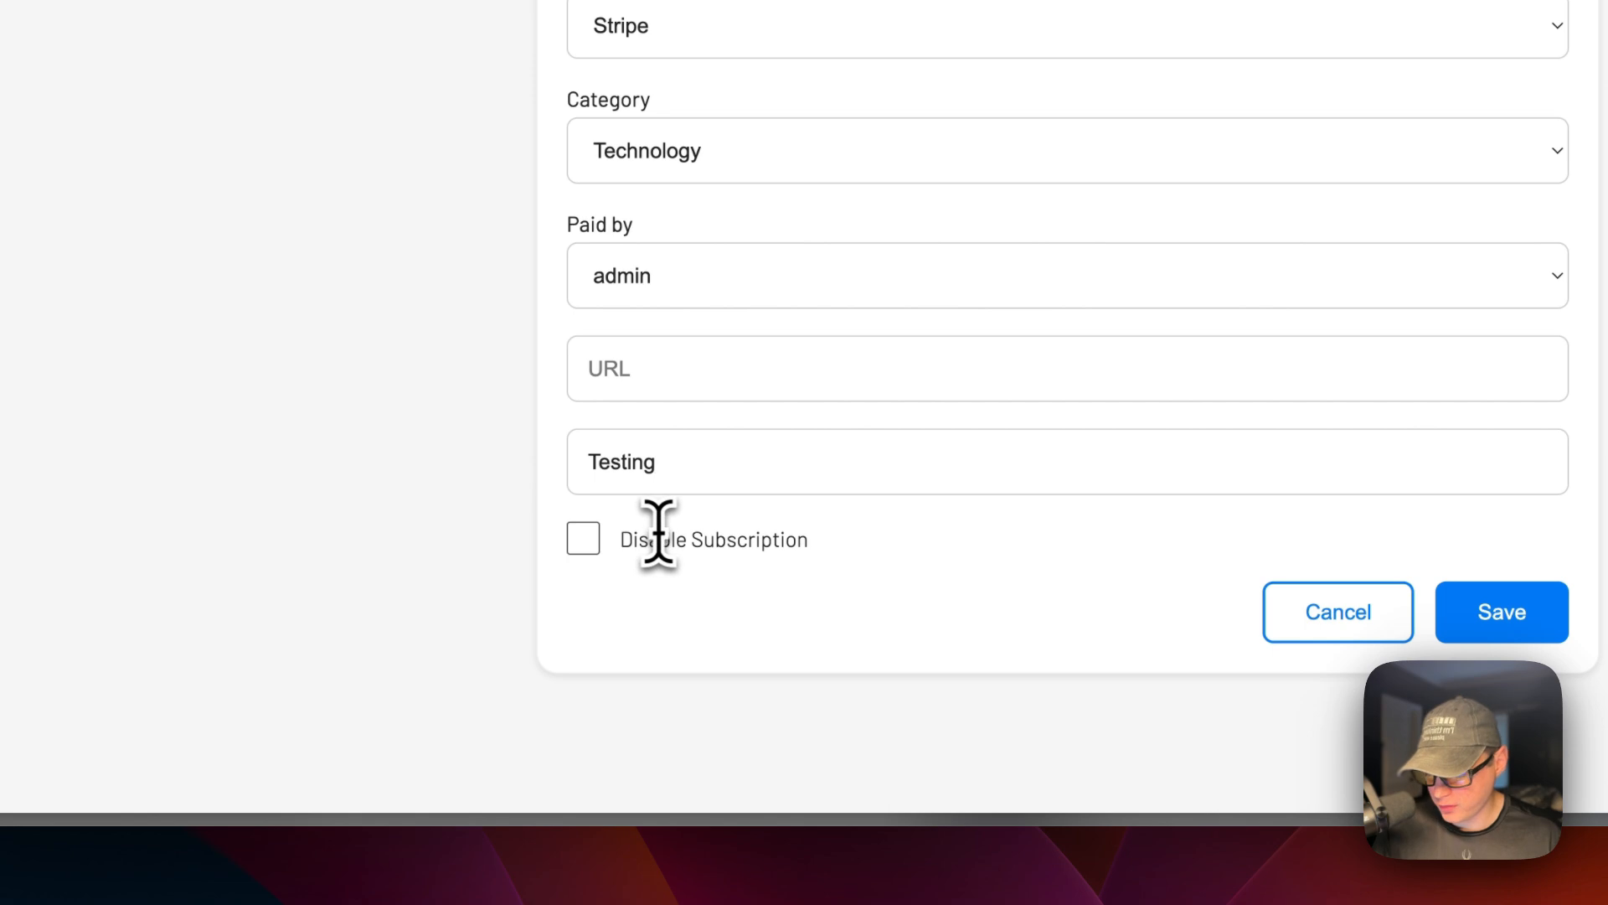
click(1471, 614)
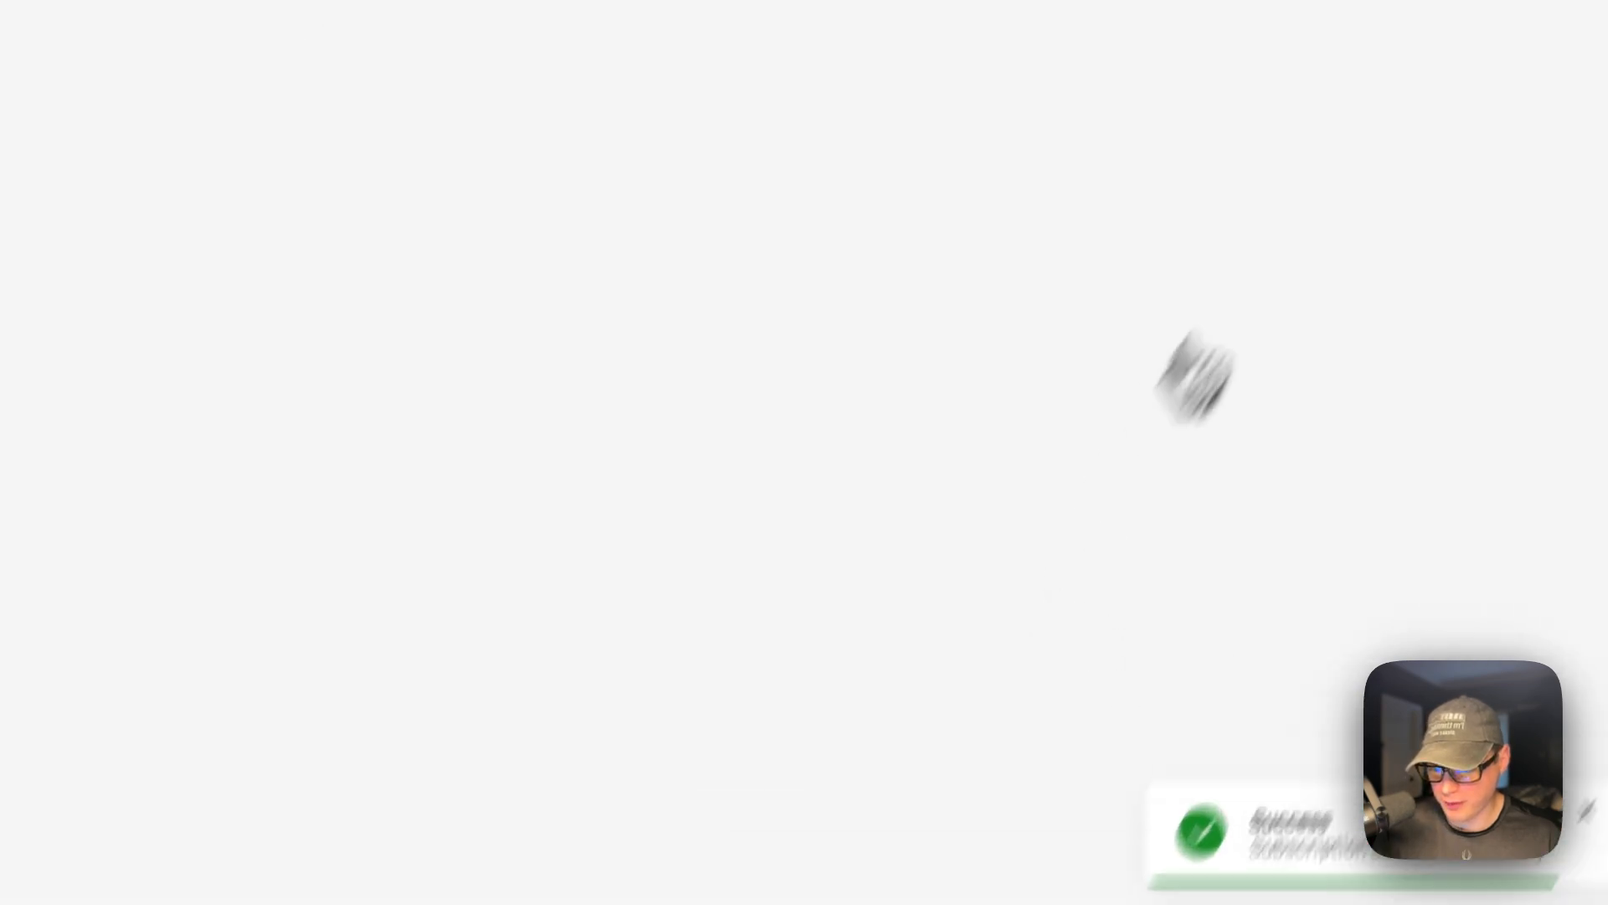
Disable the Testing subscription and save, then re-enable it and save again.
click(225, 80)
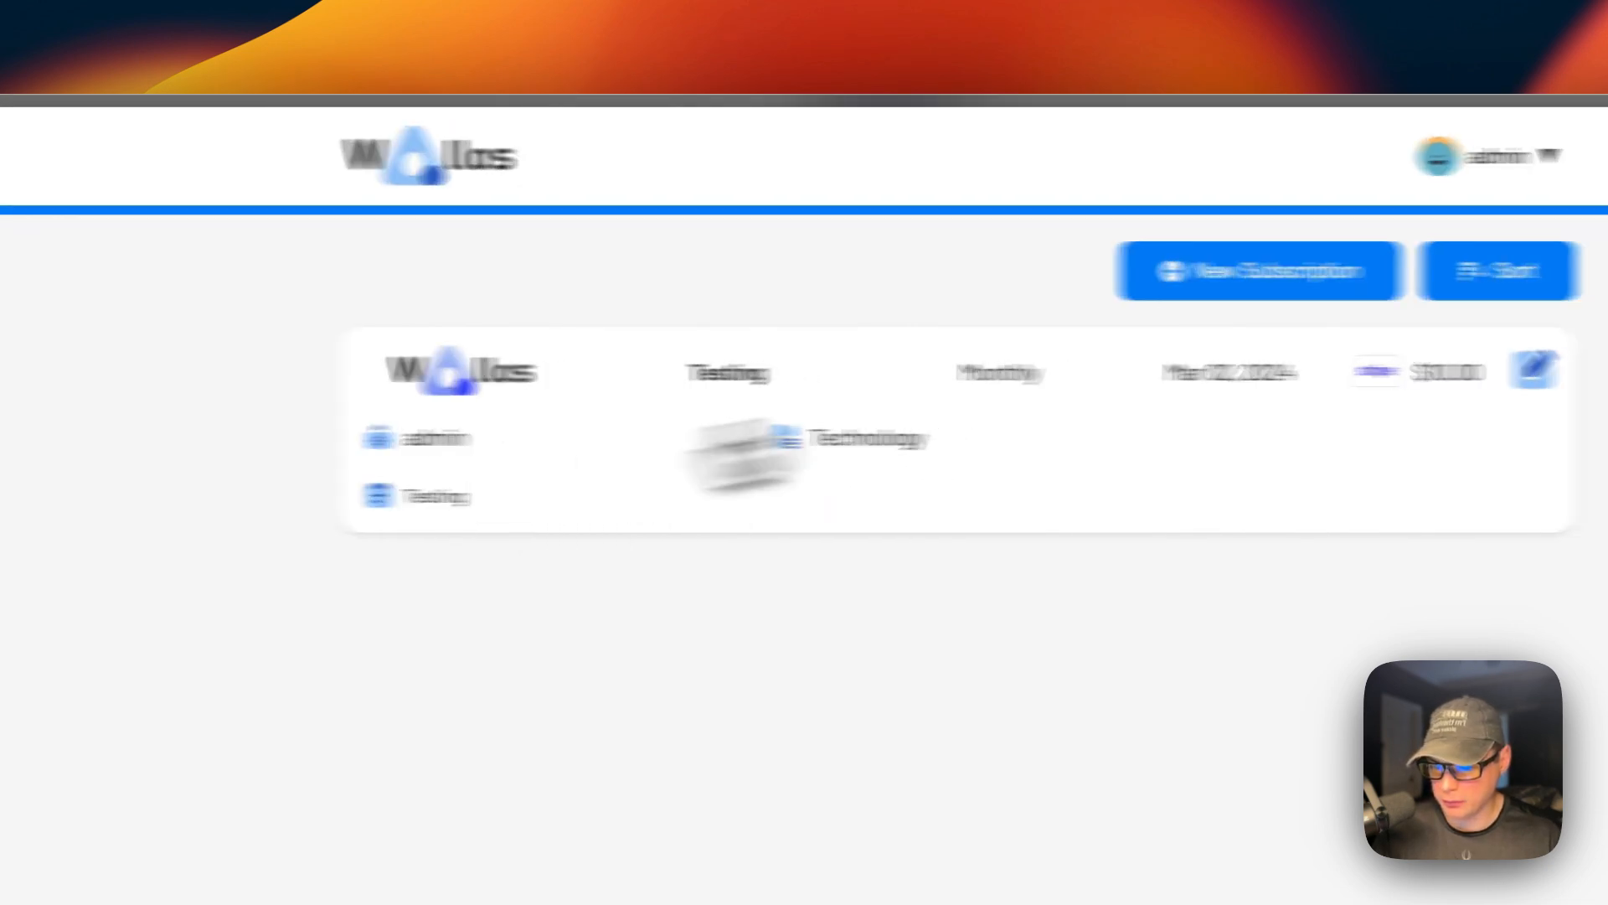
click(1585, 368)
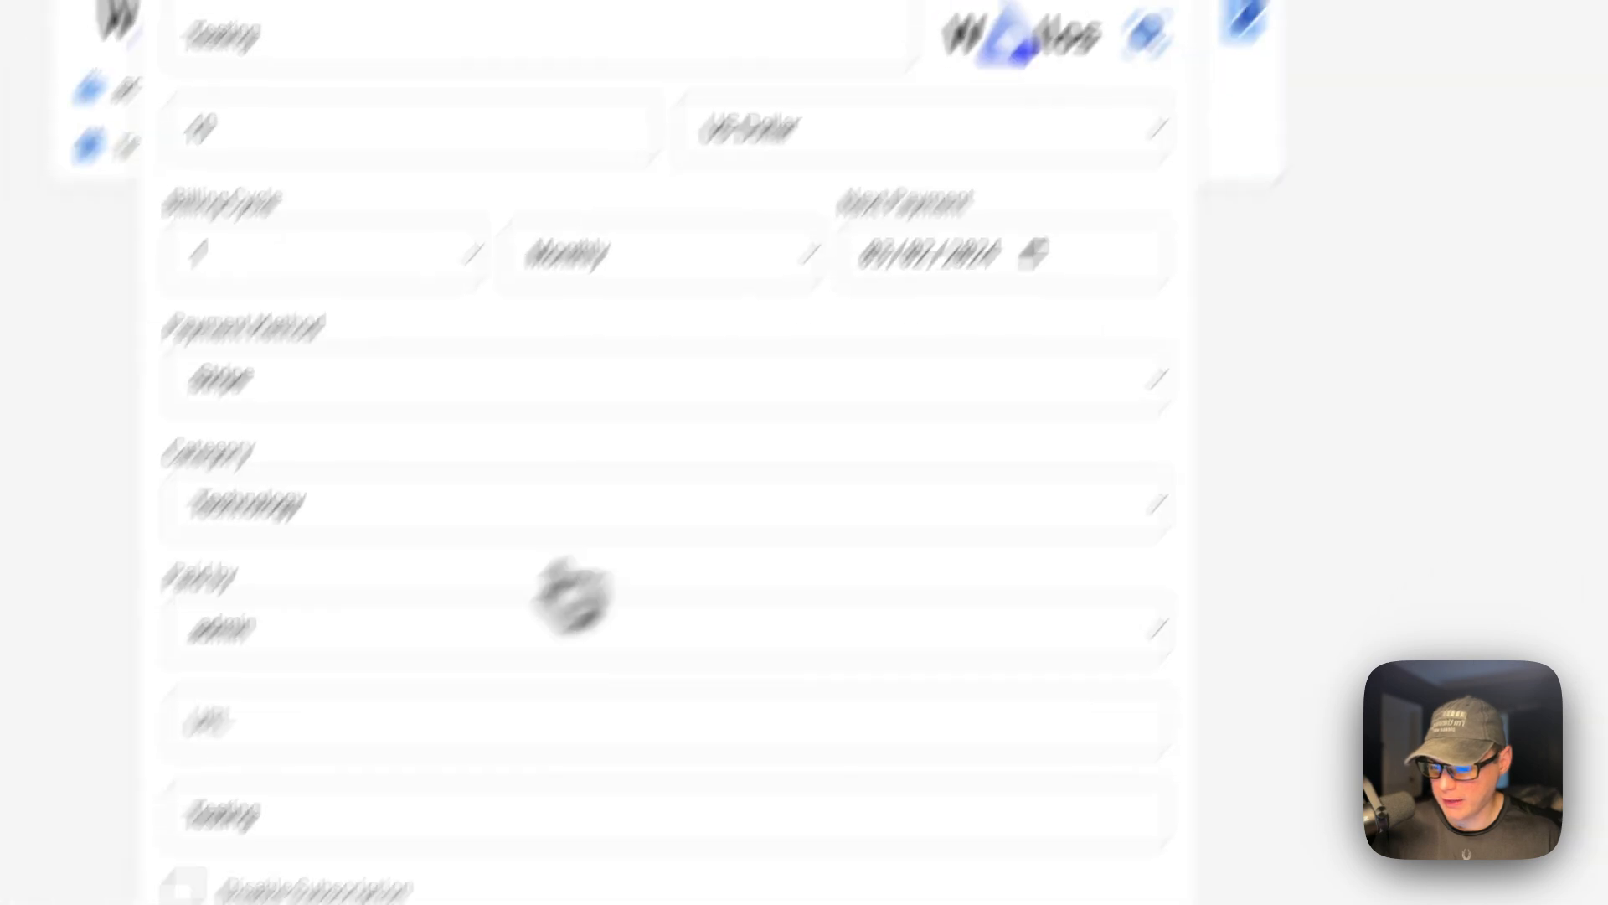
click(502, 635)
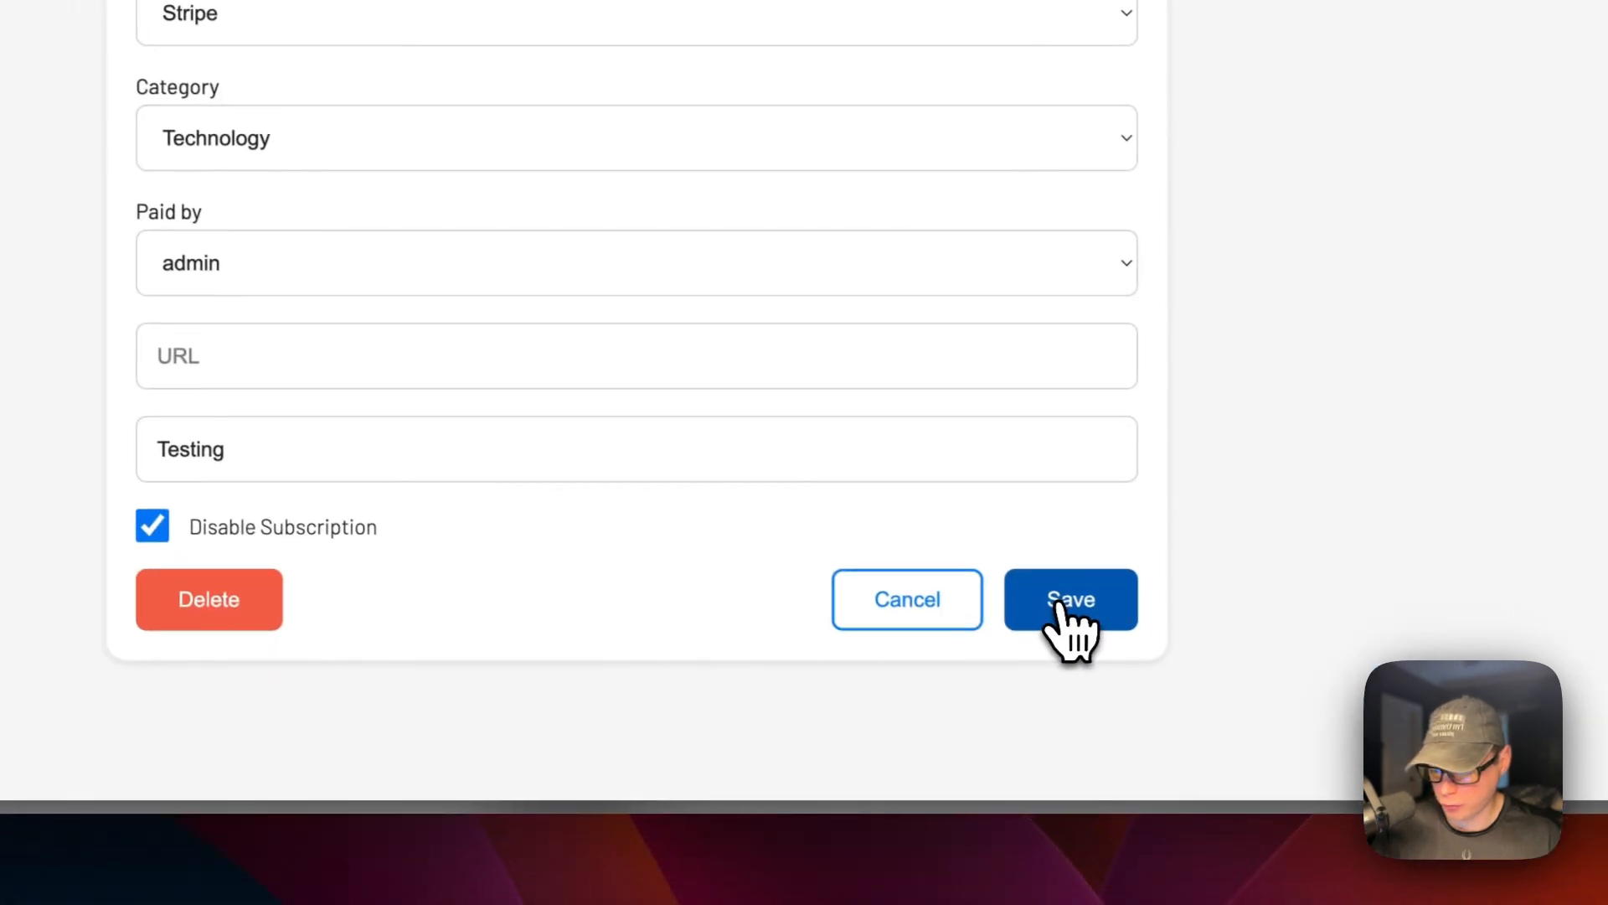
click(1089, 620)
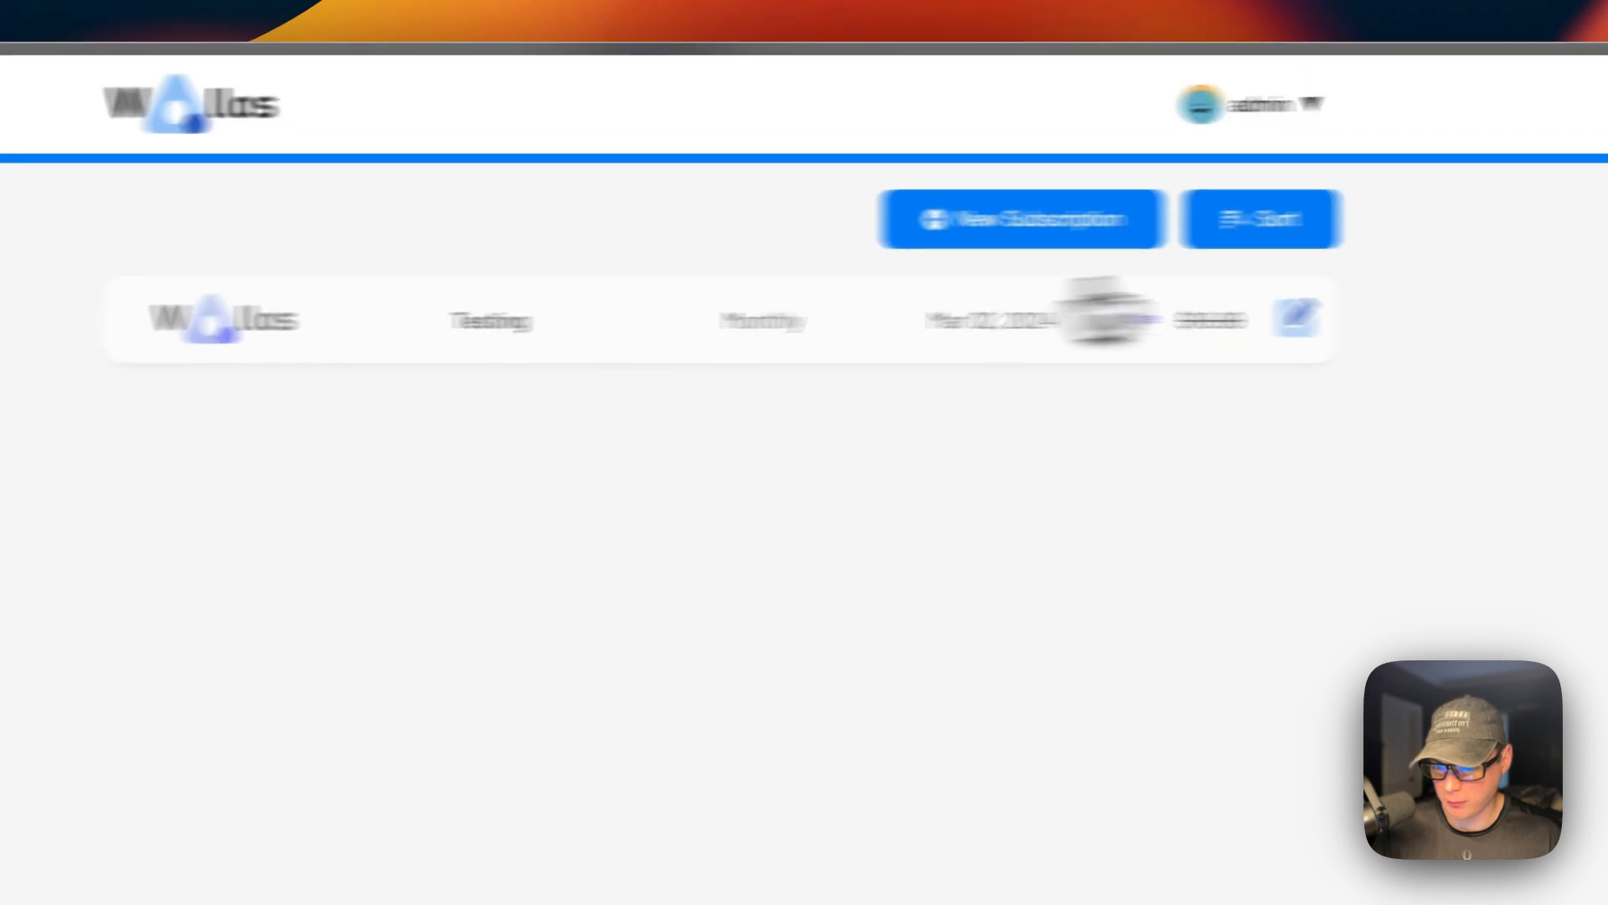
click(1297, 317)
click(488, 527)
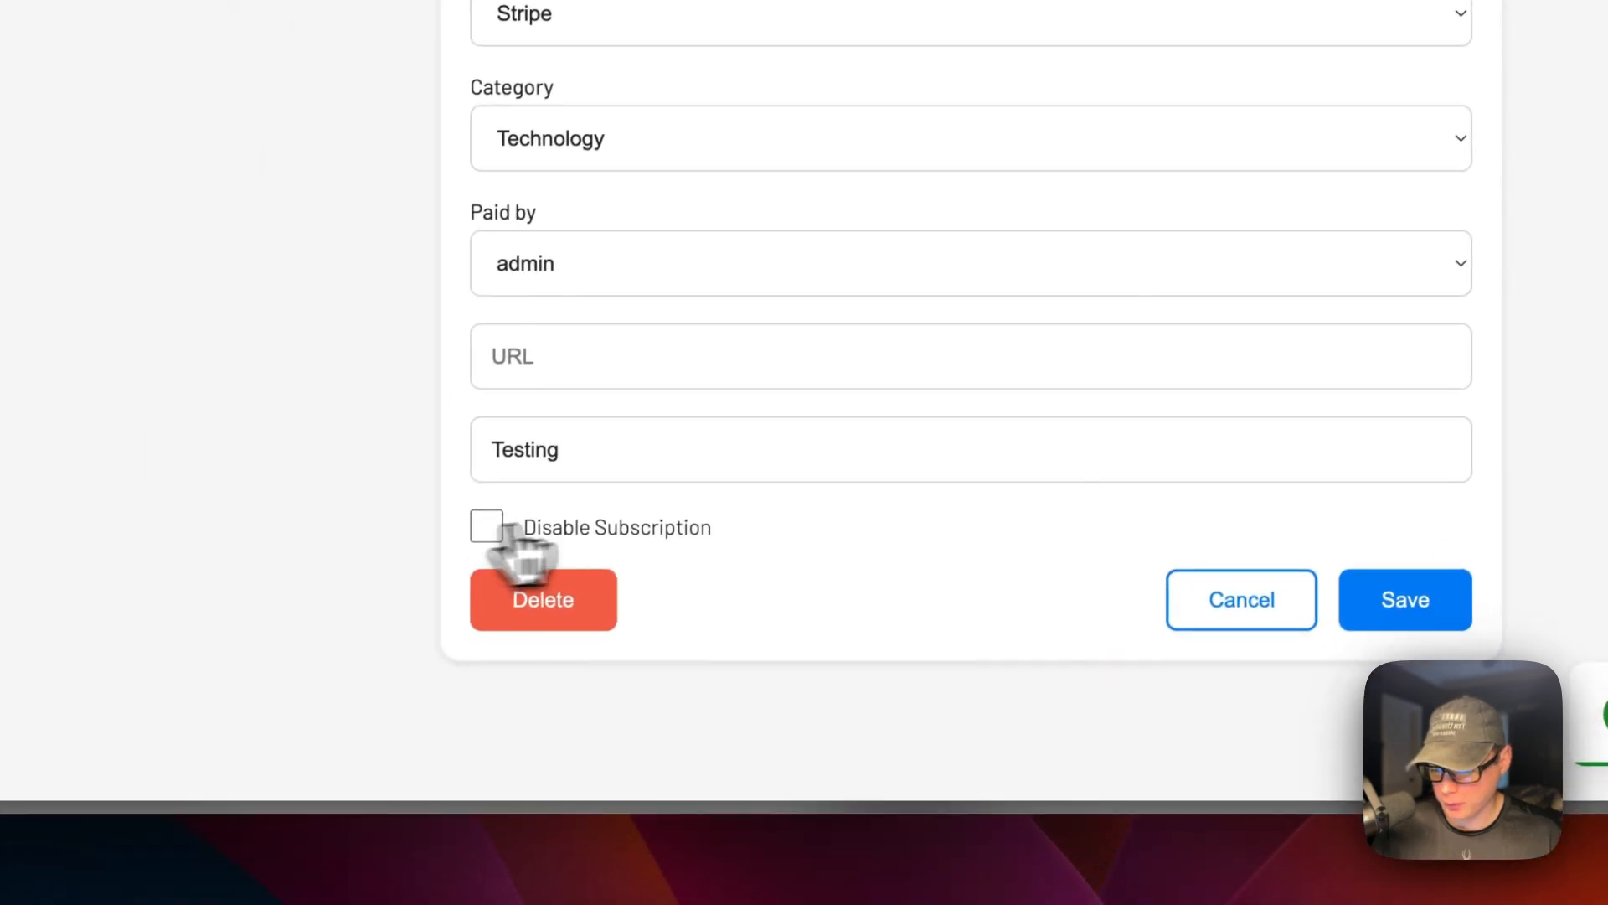
click(1405, 599)
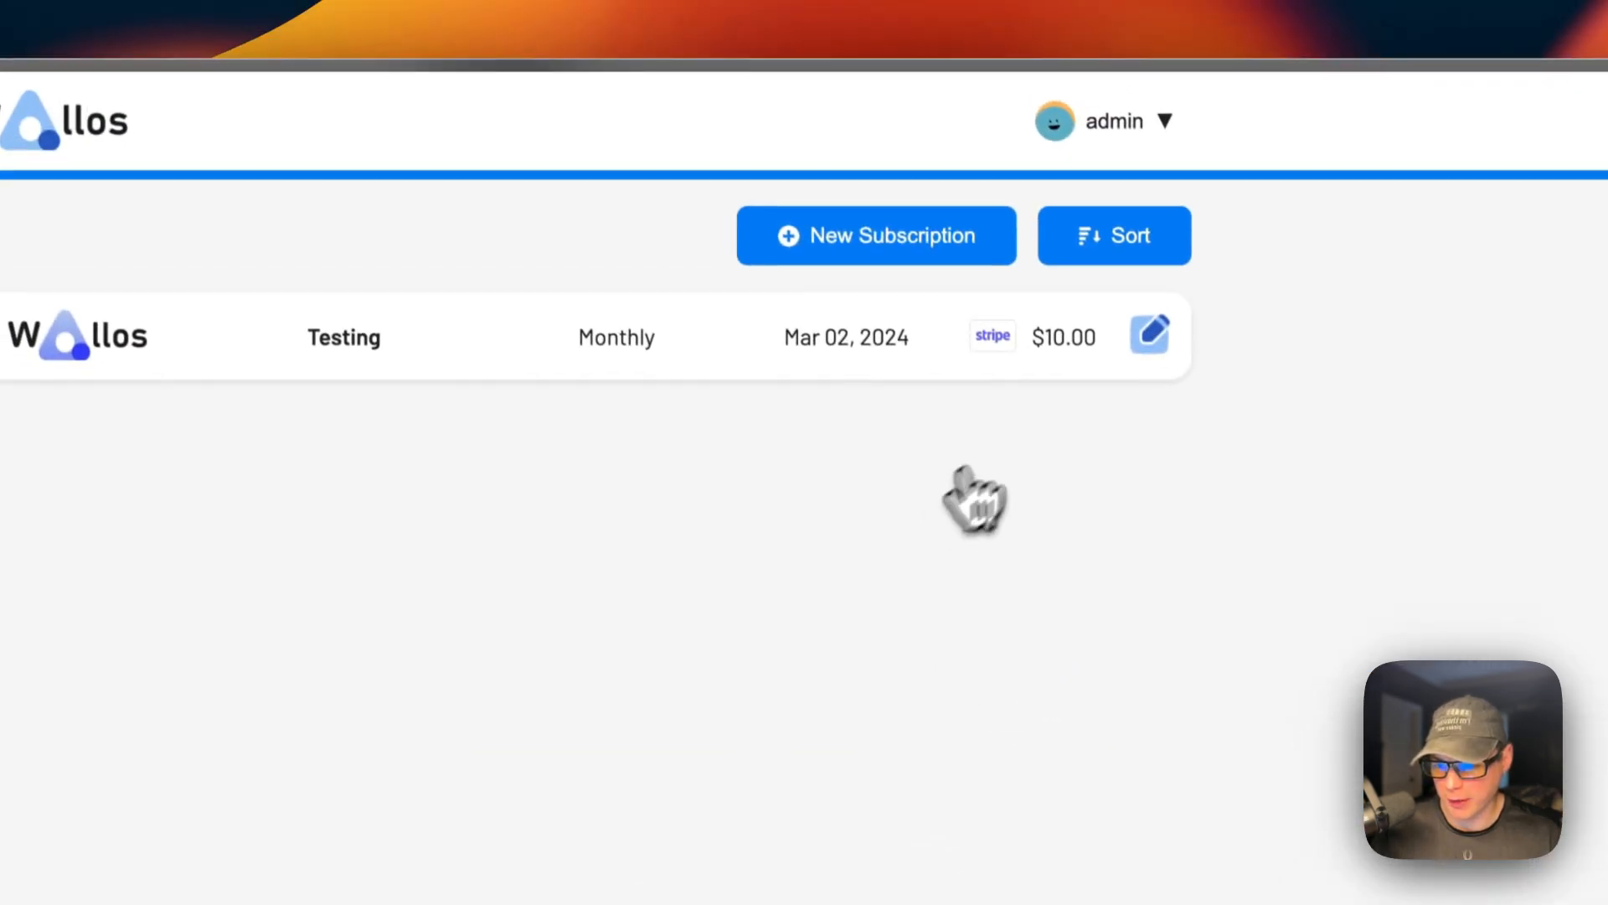
Dismiss an empty new subscription form, view the Statistics page, then go to Settings.
click(878, 260)
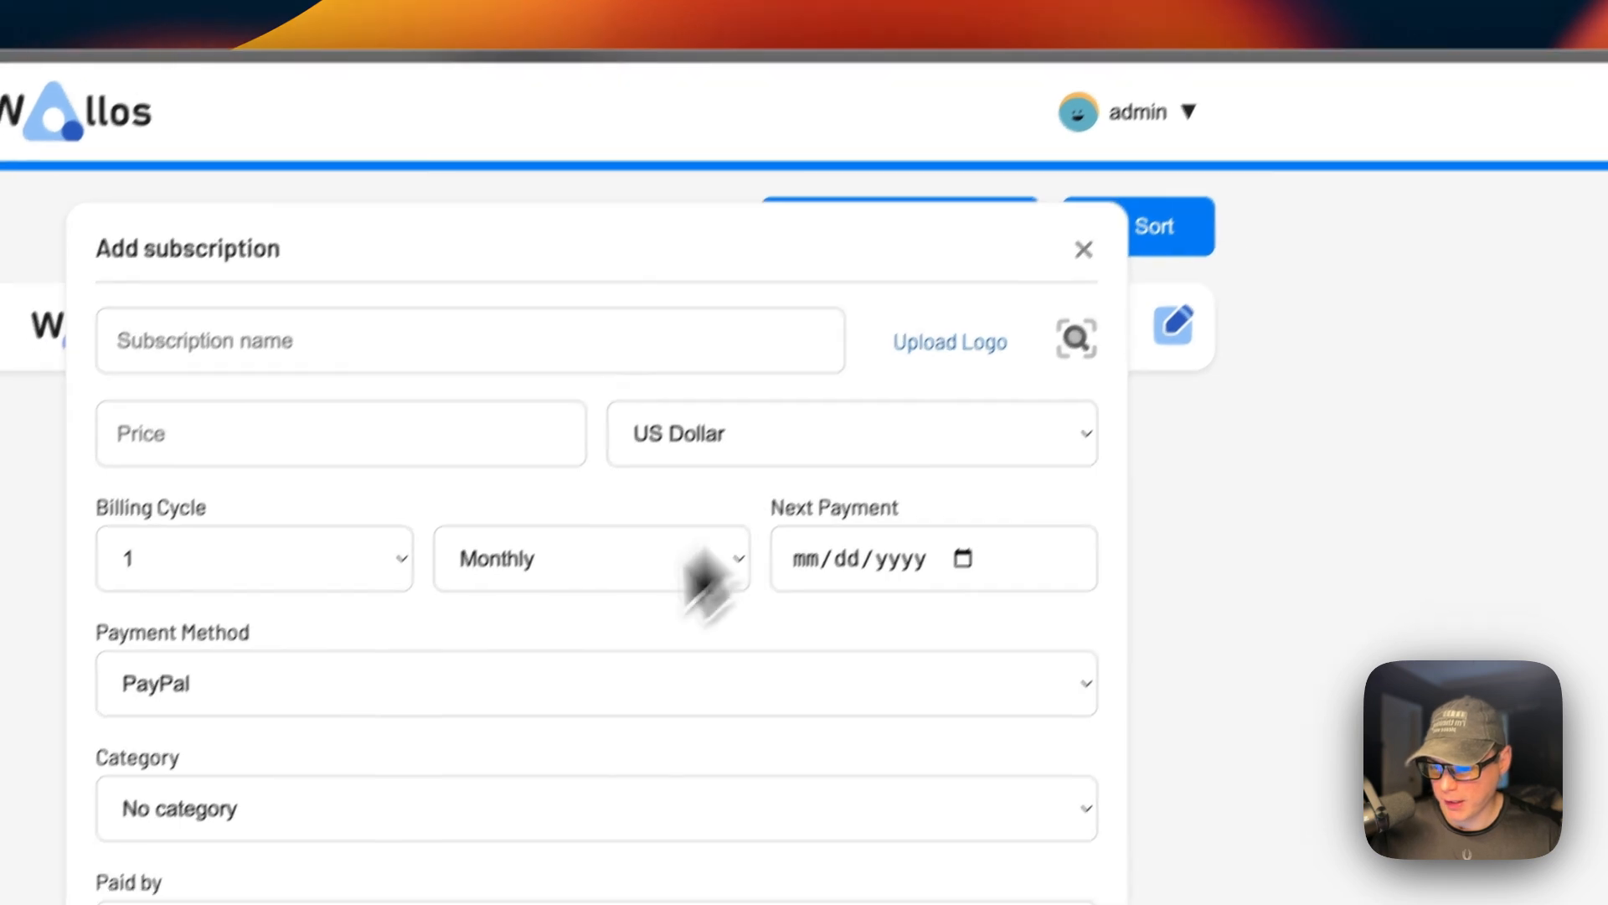
click(1065, 271)
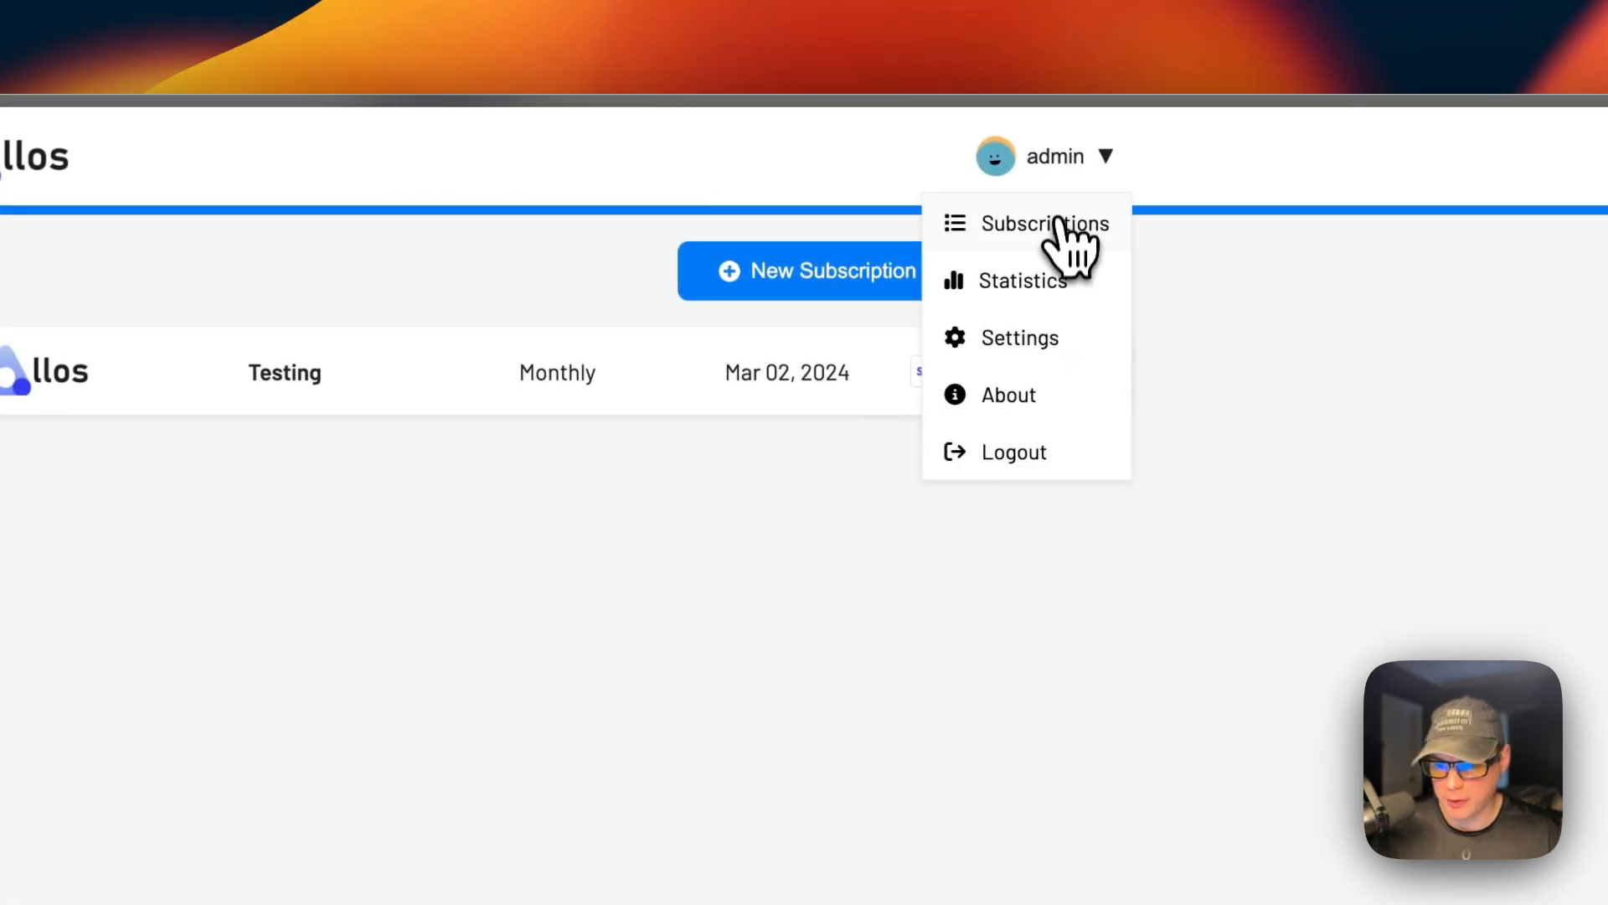
click(1039, 278)
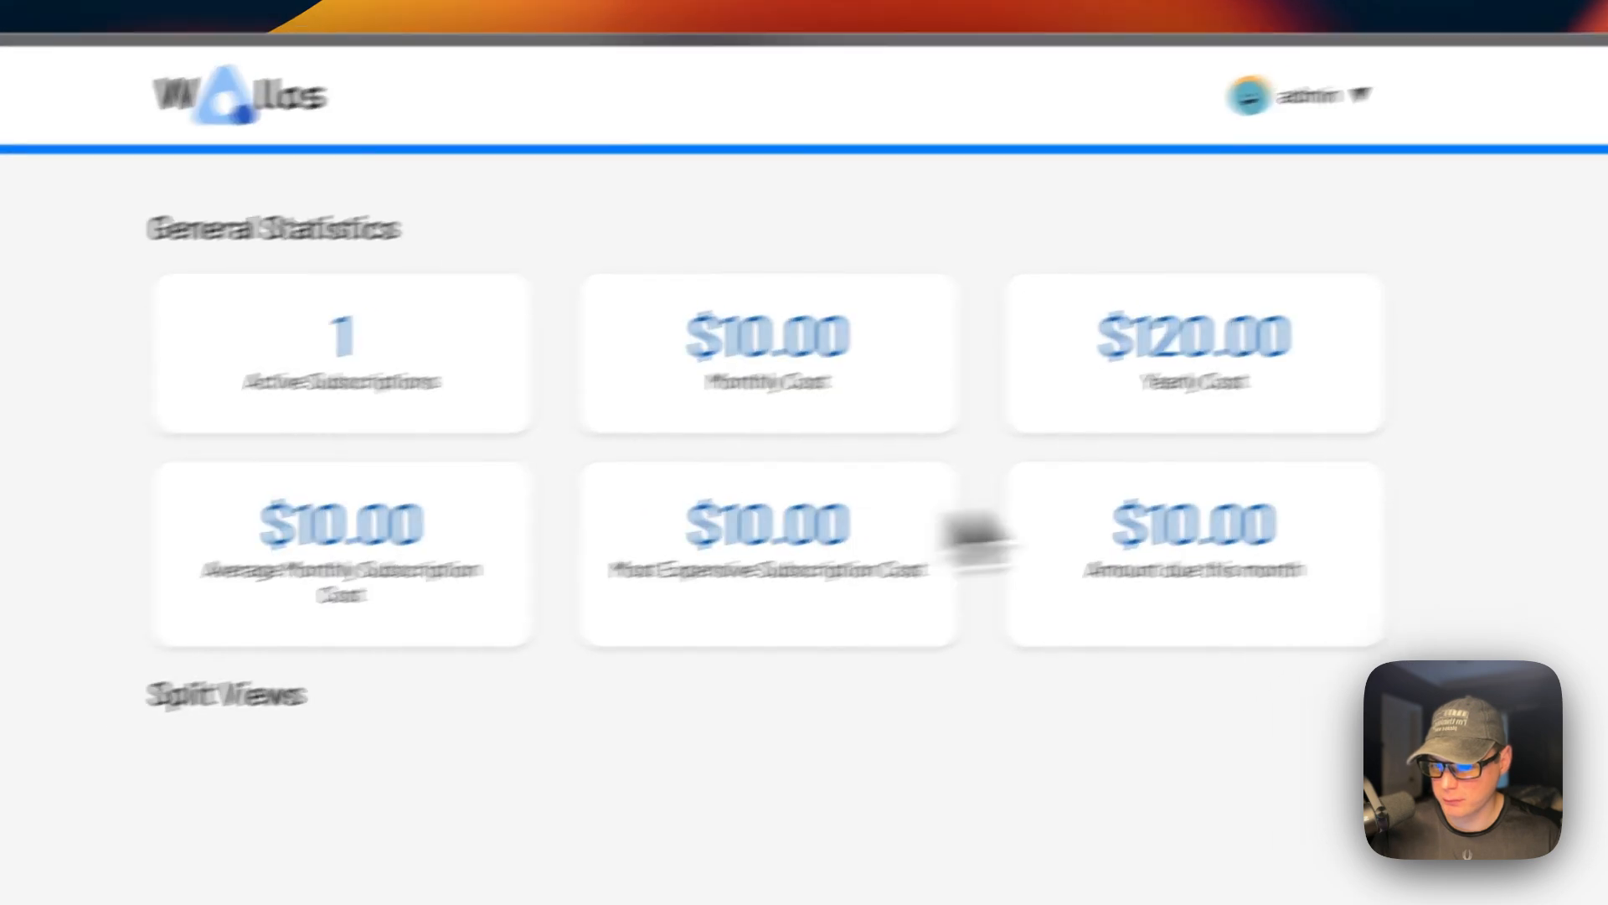
click(1084, 158)
click(1002, 331)
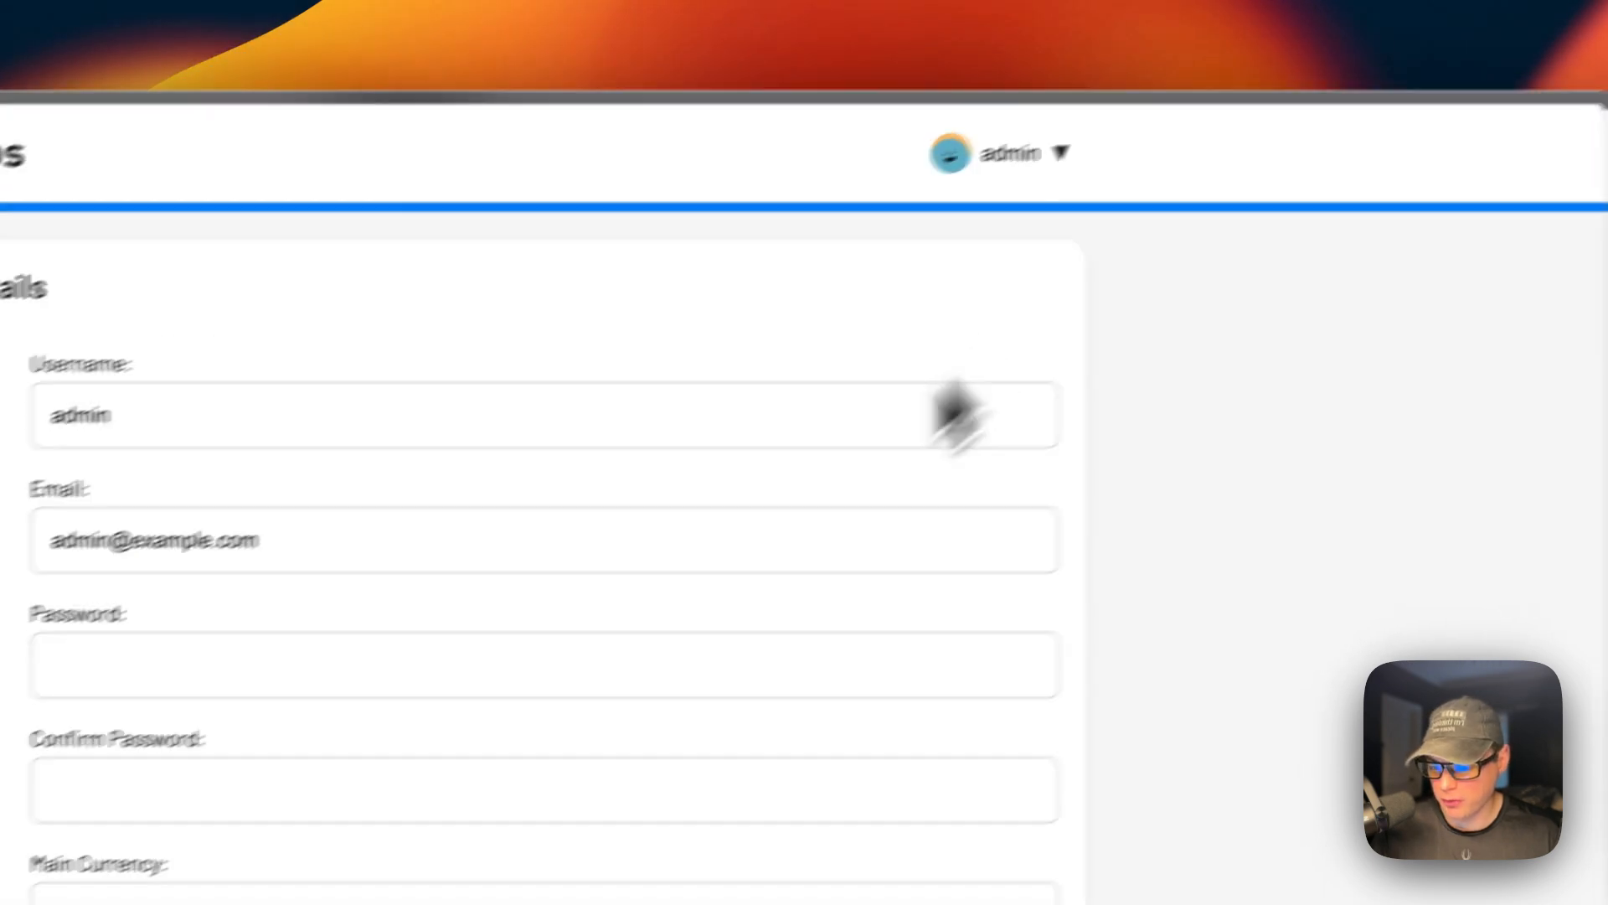
Scroll through the Settings page, then return to the subscriptions list via the Wallos logo.
scroll(716, 671, down, 15)
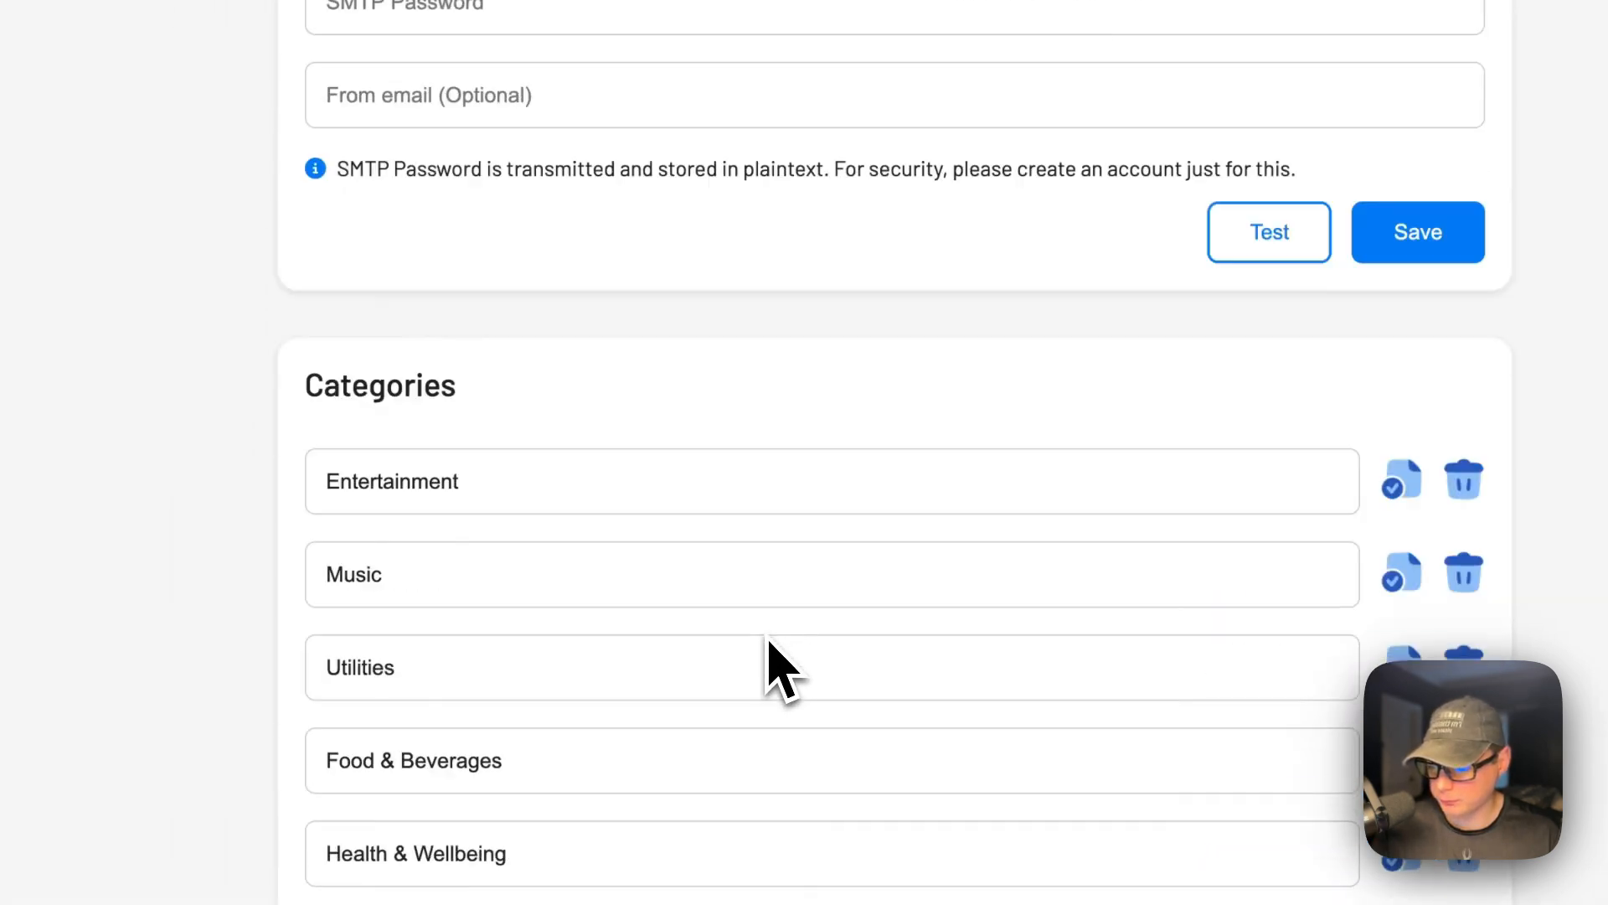
scroll(804, 452, down, 20)
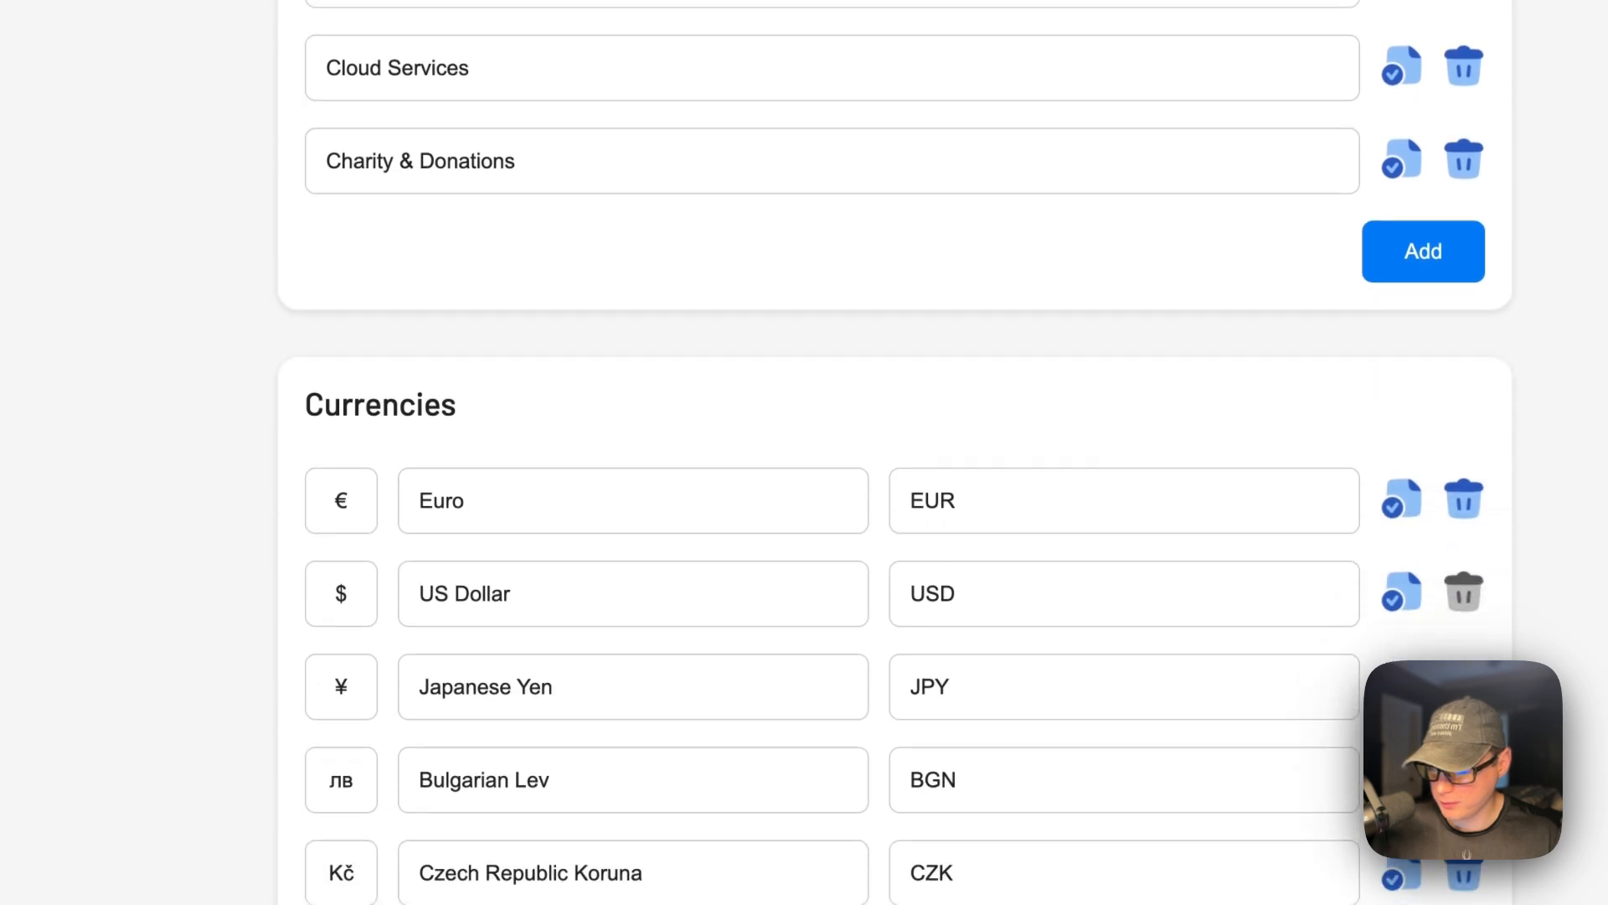
scroll(804, 453, down, 20)
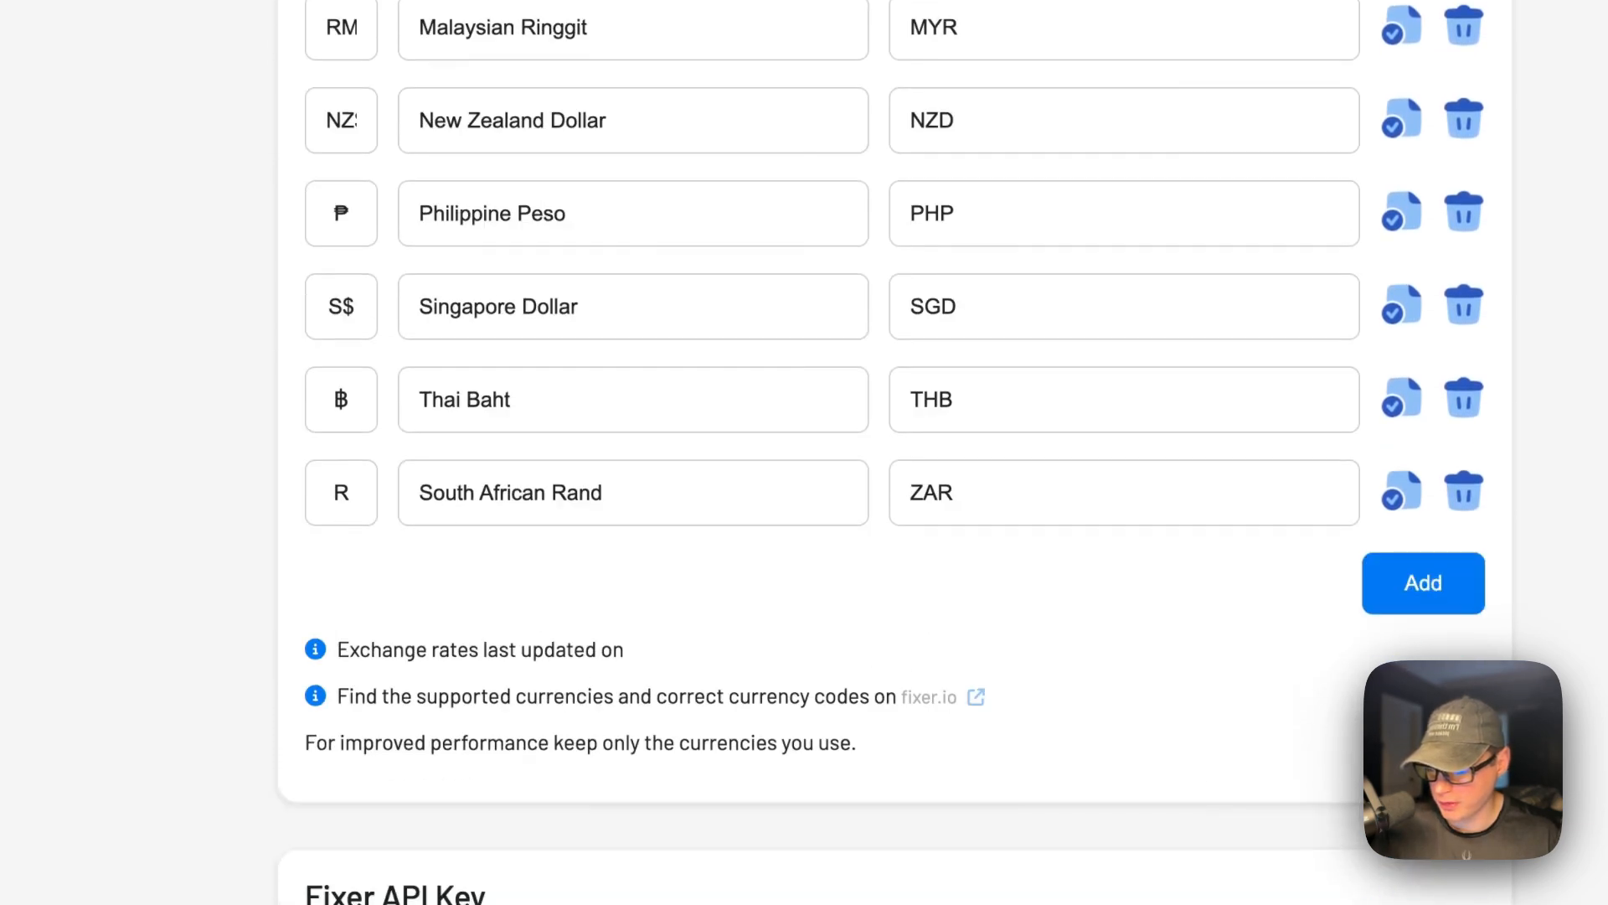
scroll(762, 658, down, 15)
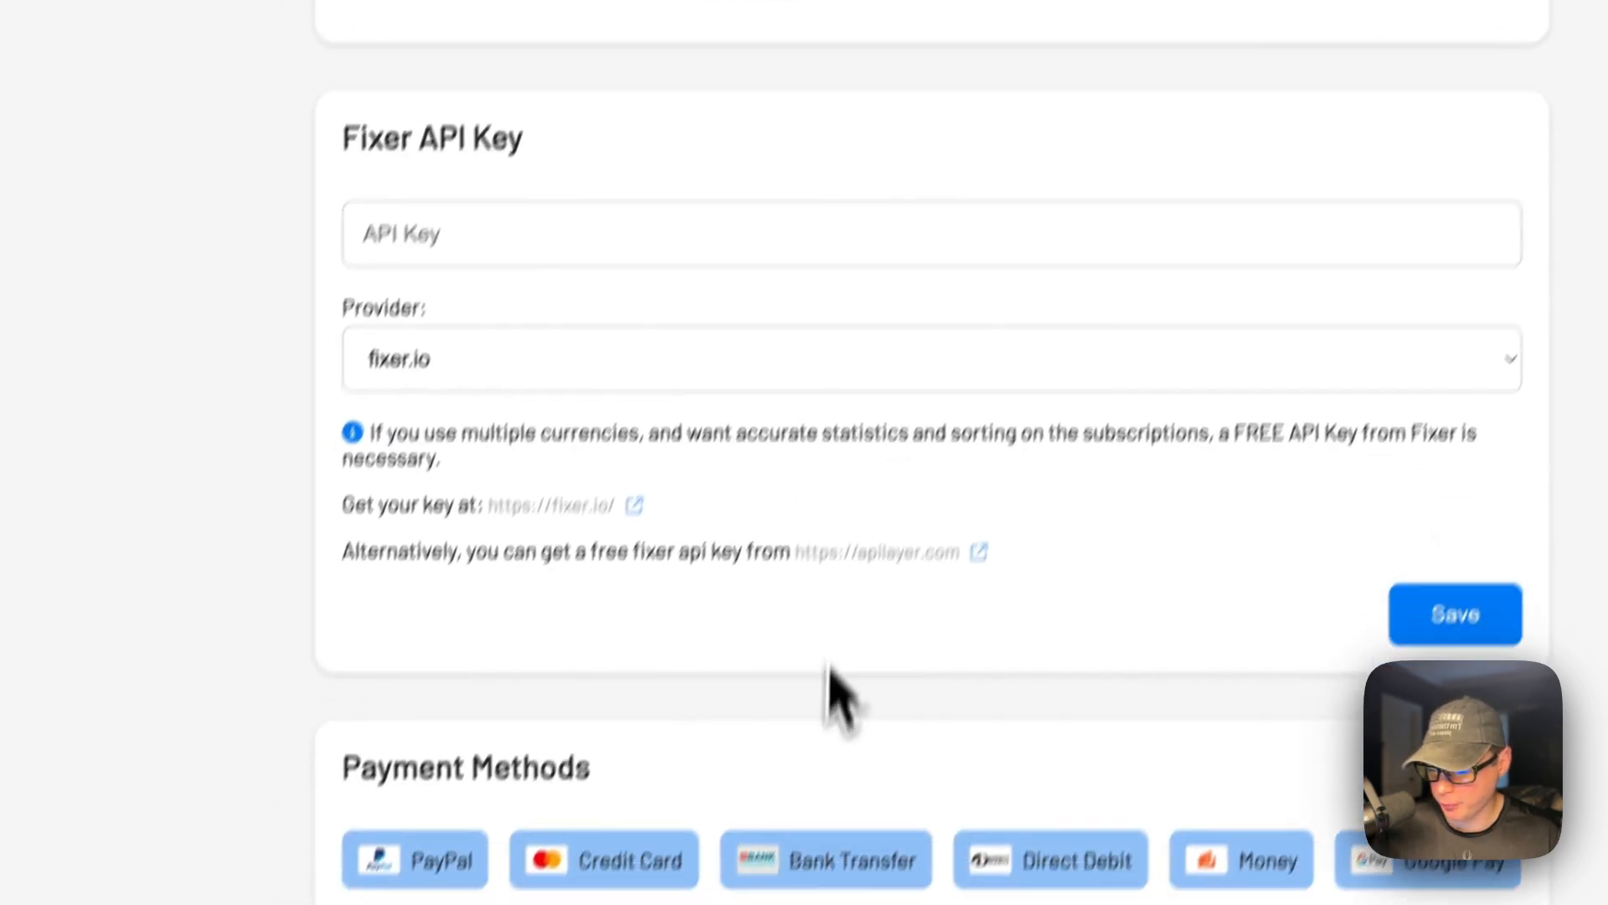
scroll(871, 503, down, 4)
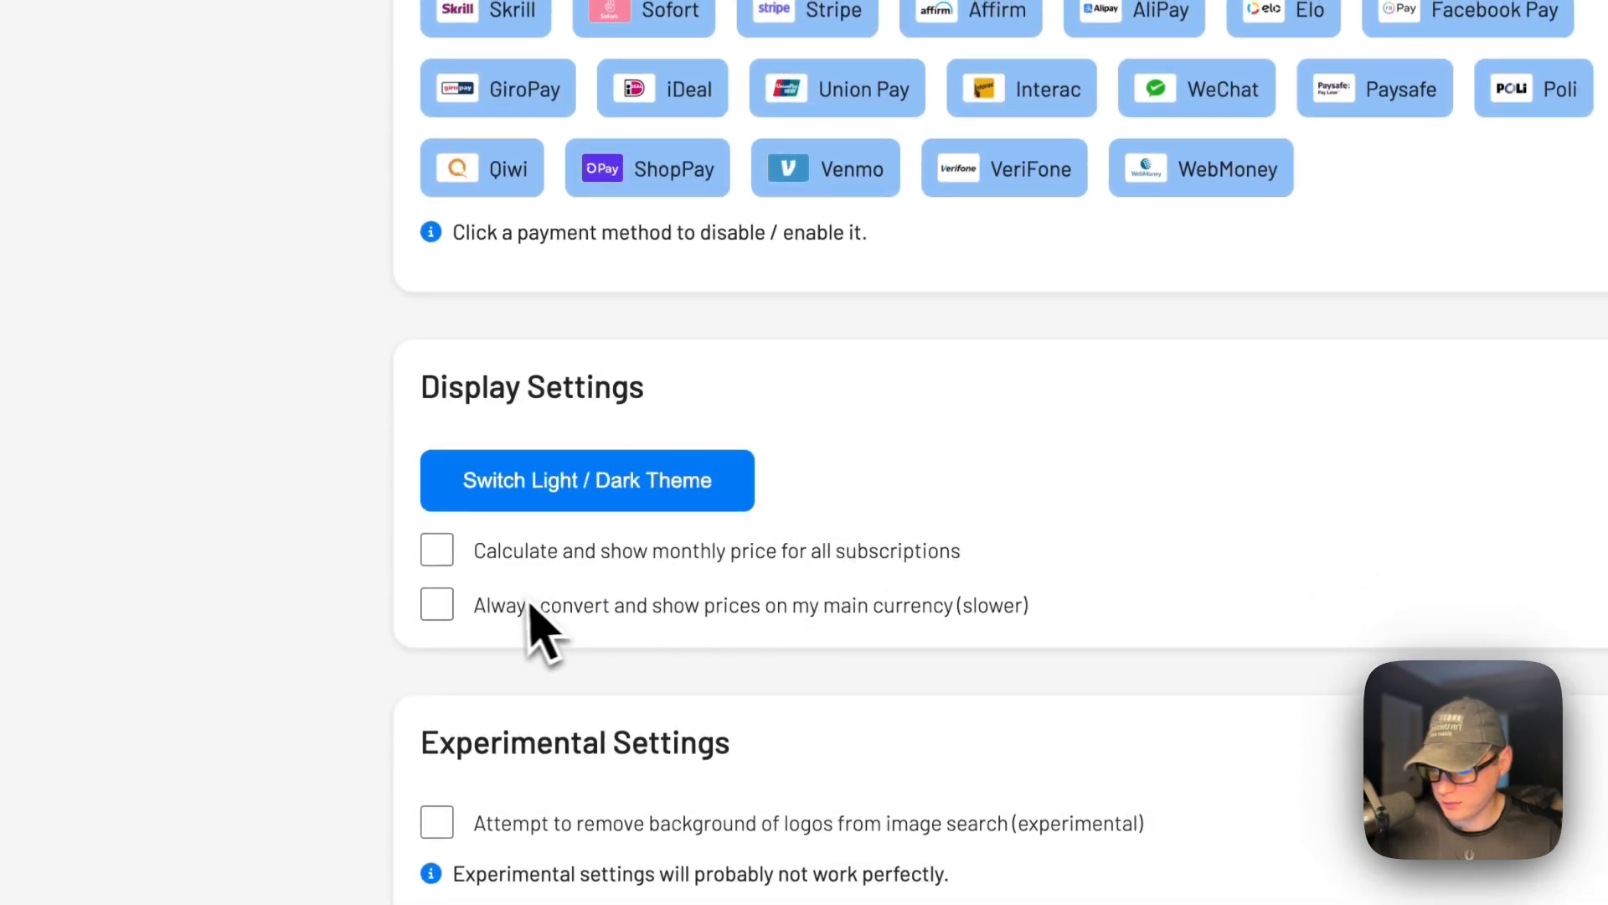
scroll(737, 616, down, 5)
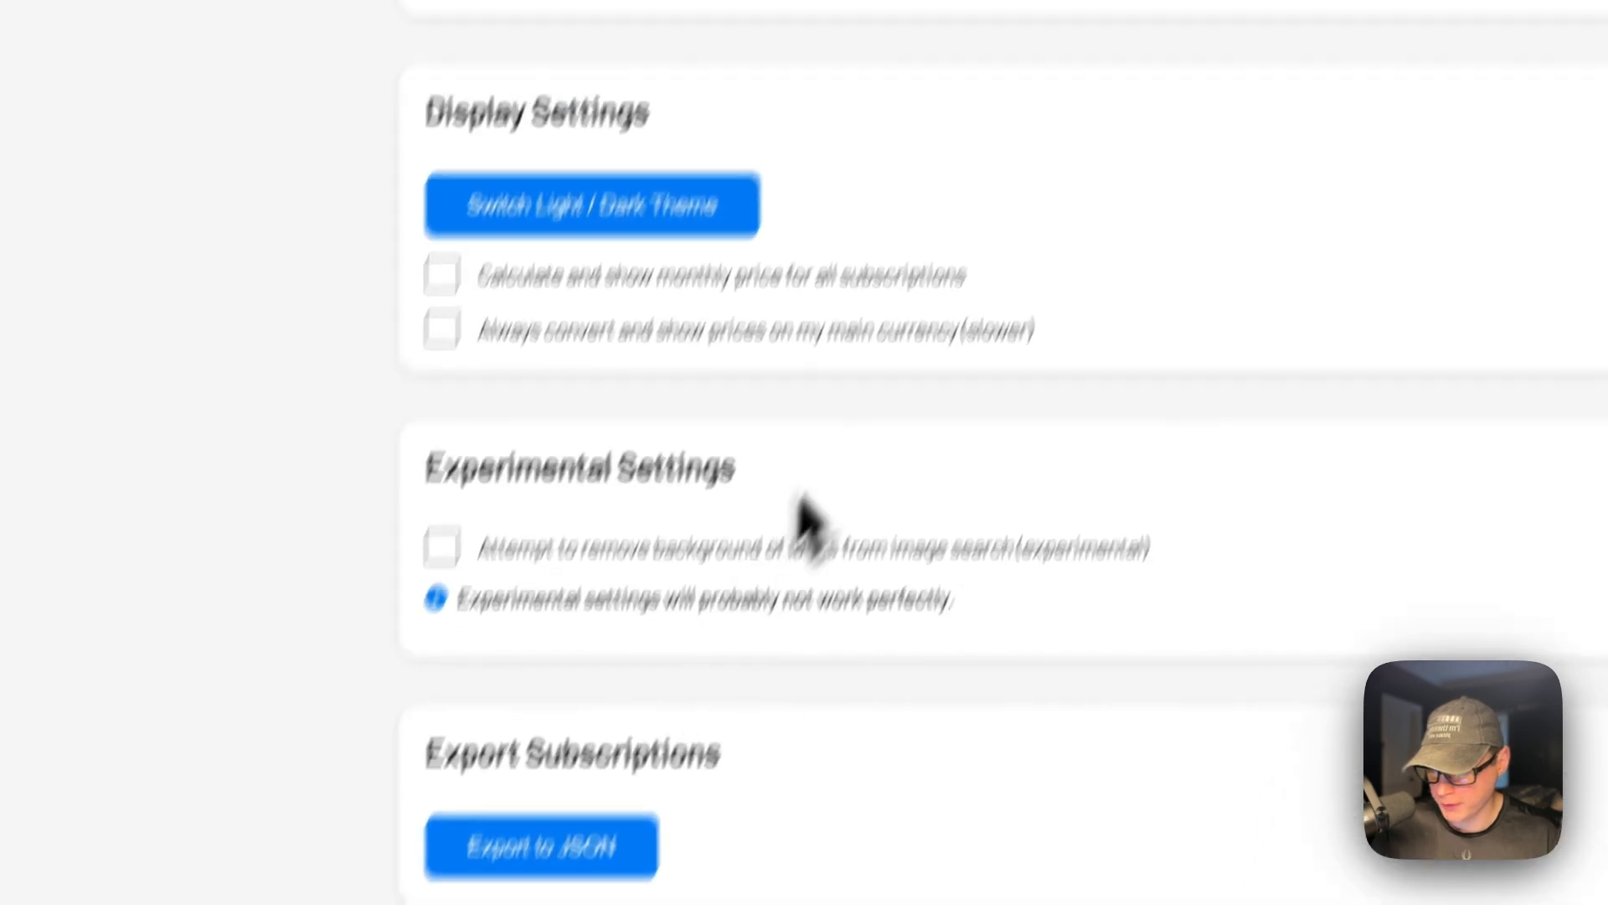
scroll(855, 469, up, 20)
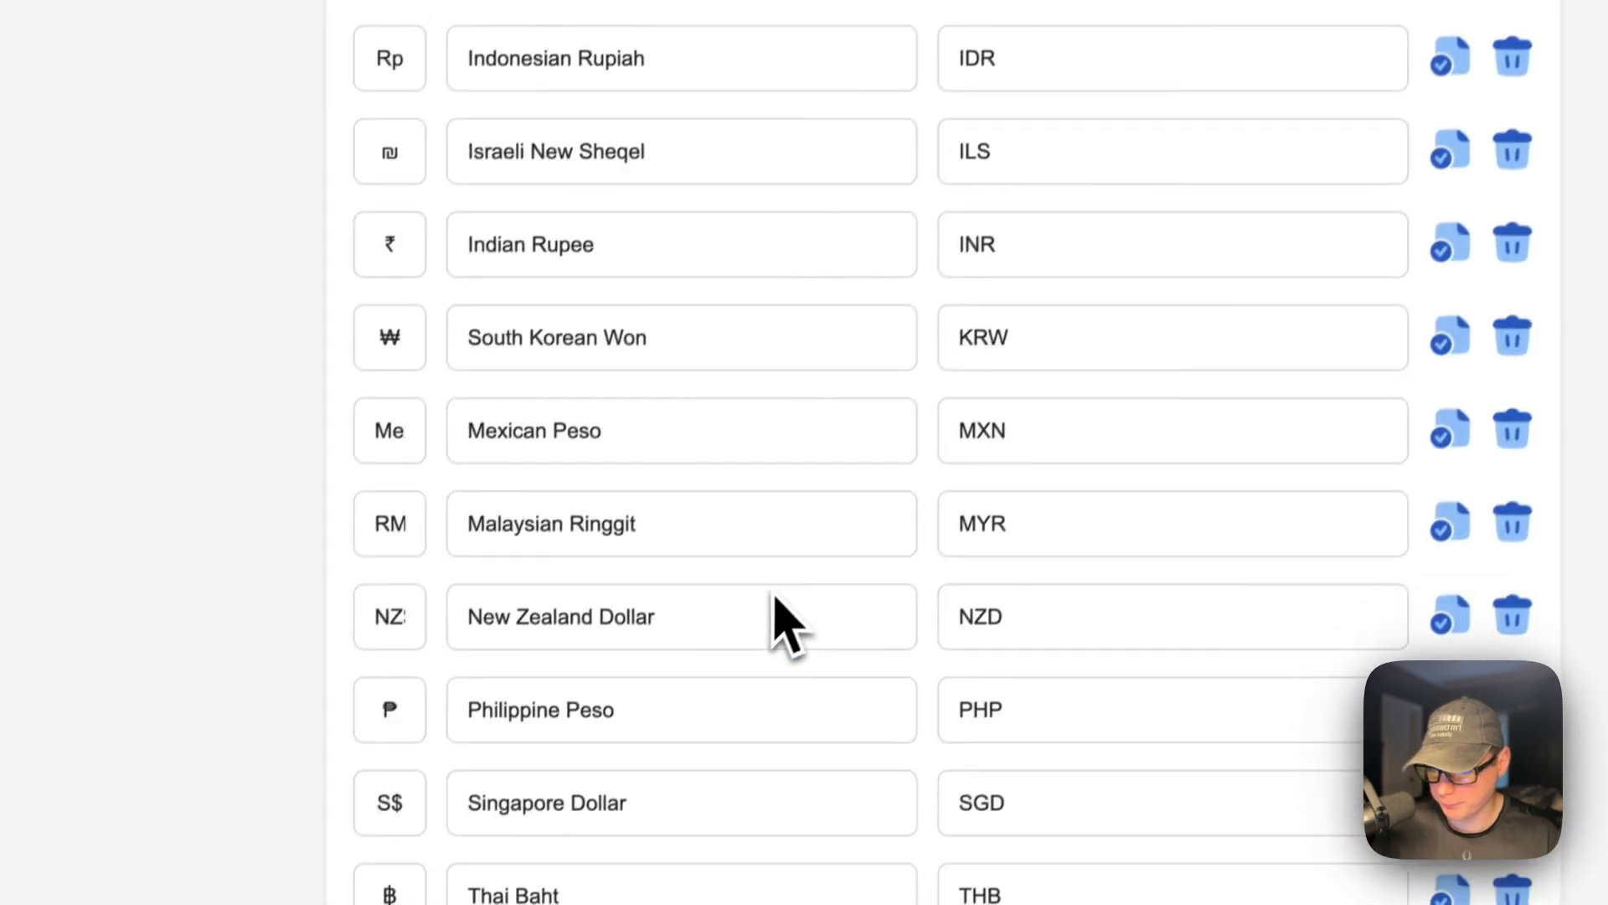
click(1181, 134)
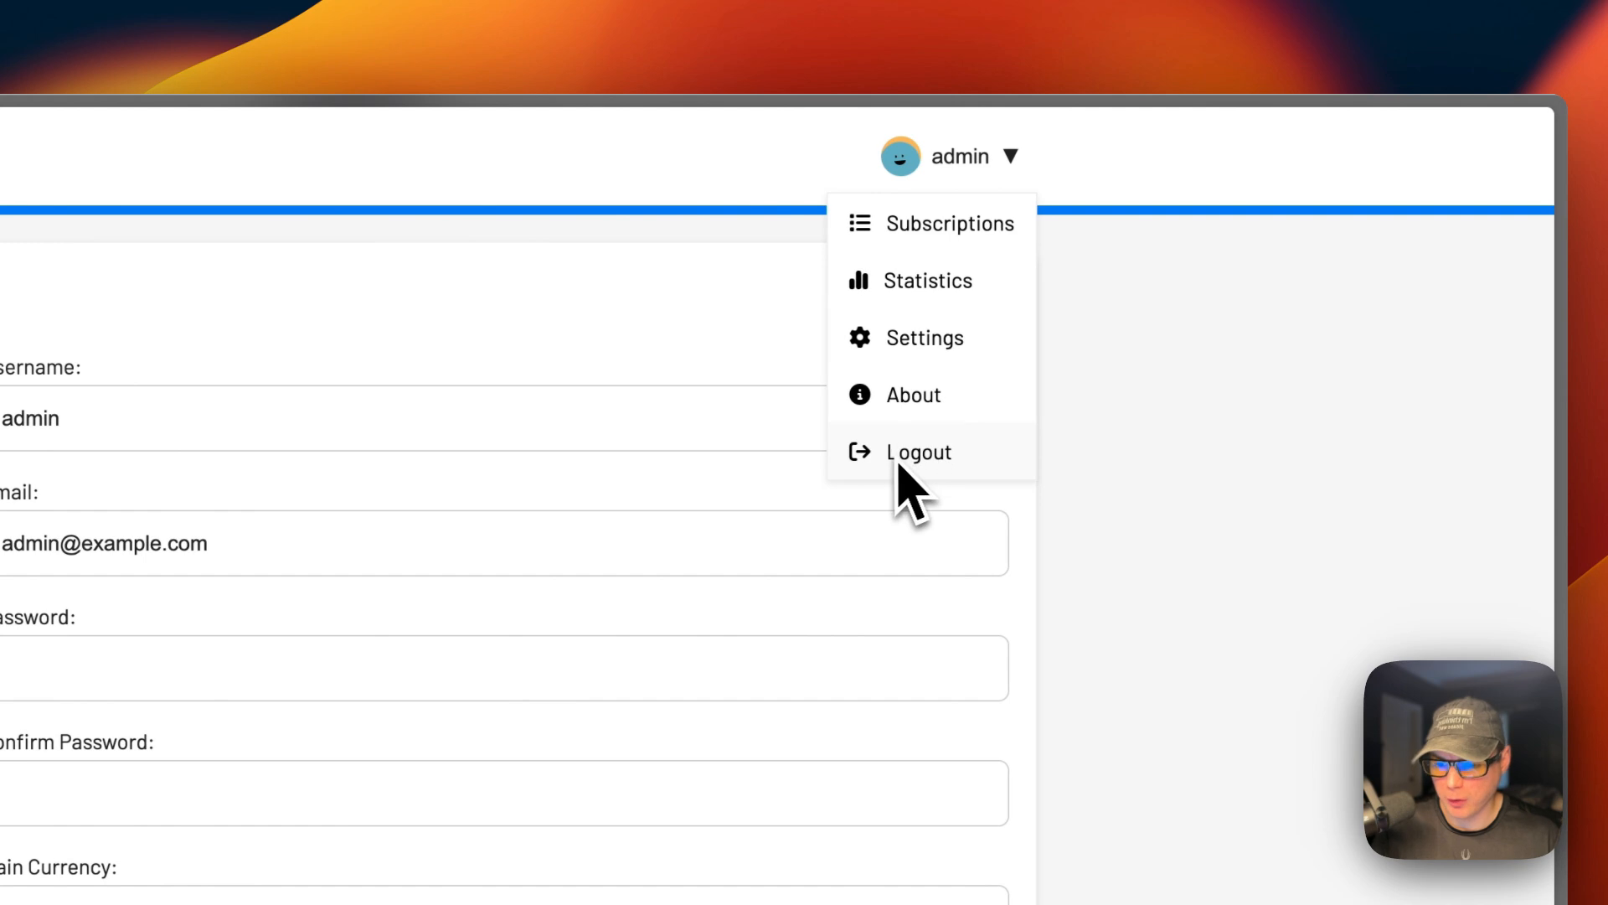
click(89, 154)
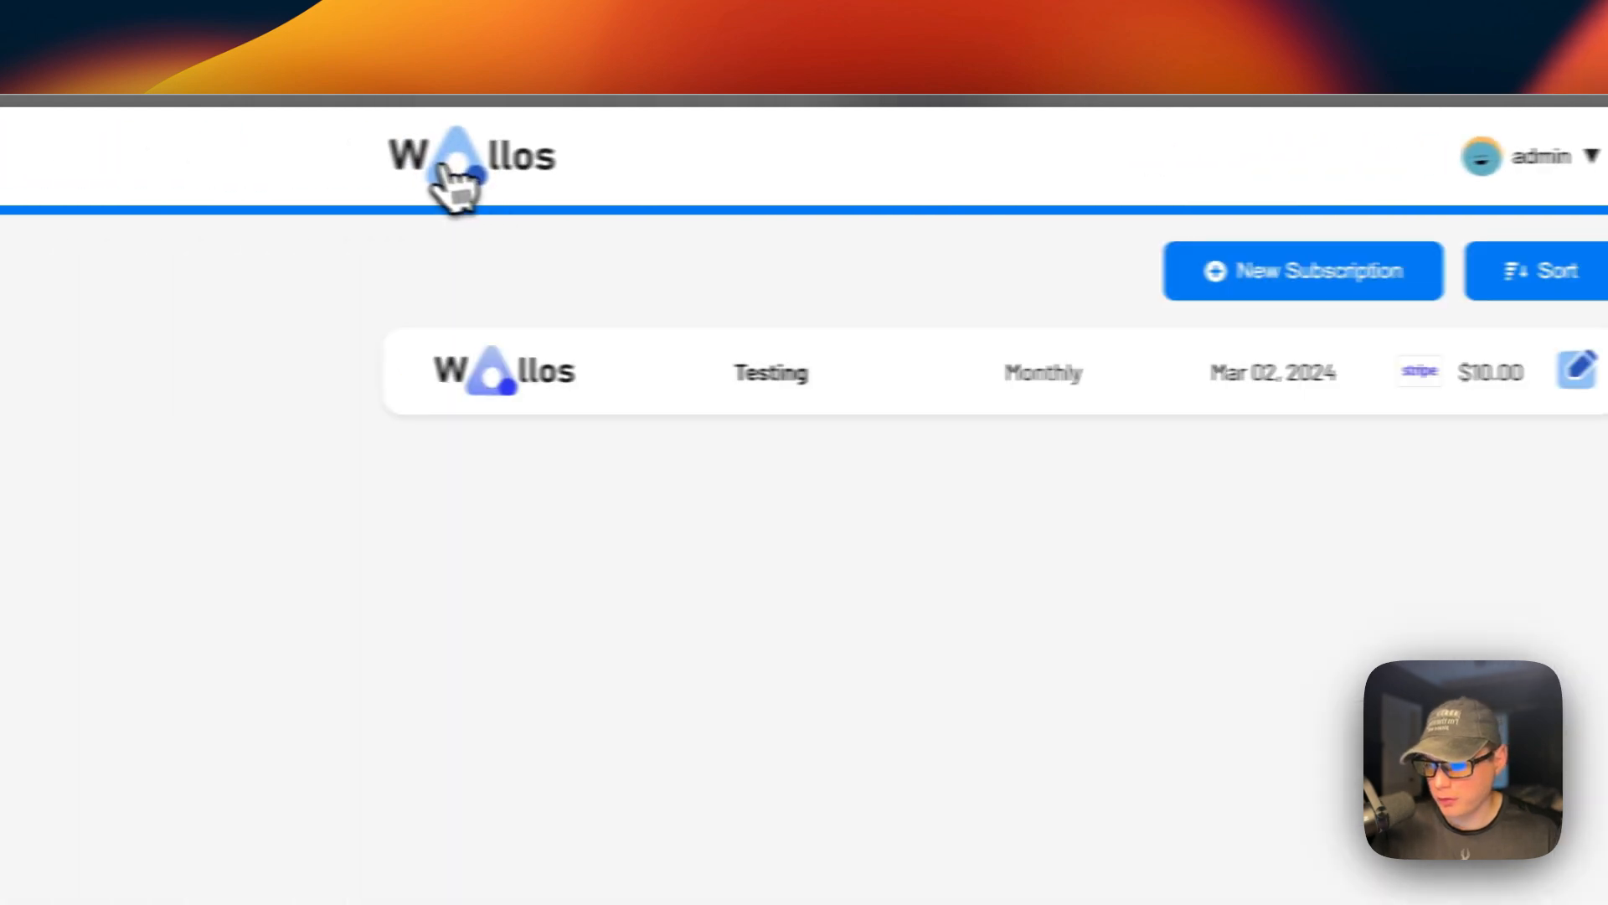